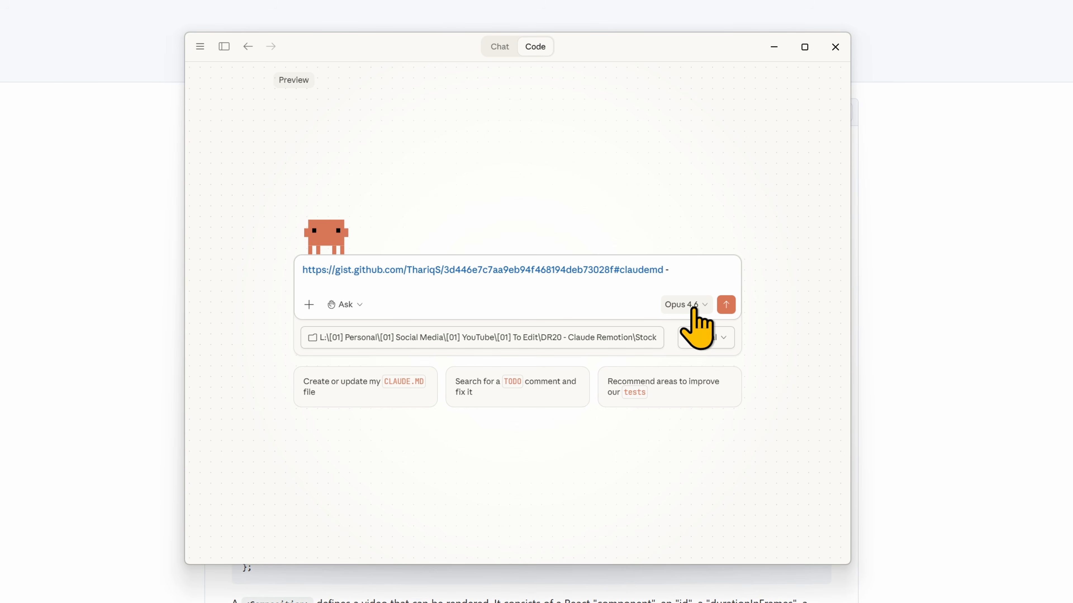
Ask Claude to install the linked gist skill and build an example Remotion video, and always allow the gist fetch for this project.
text(Install this claude skill, we're going)
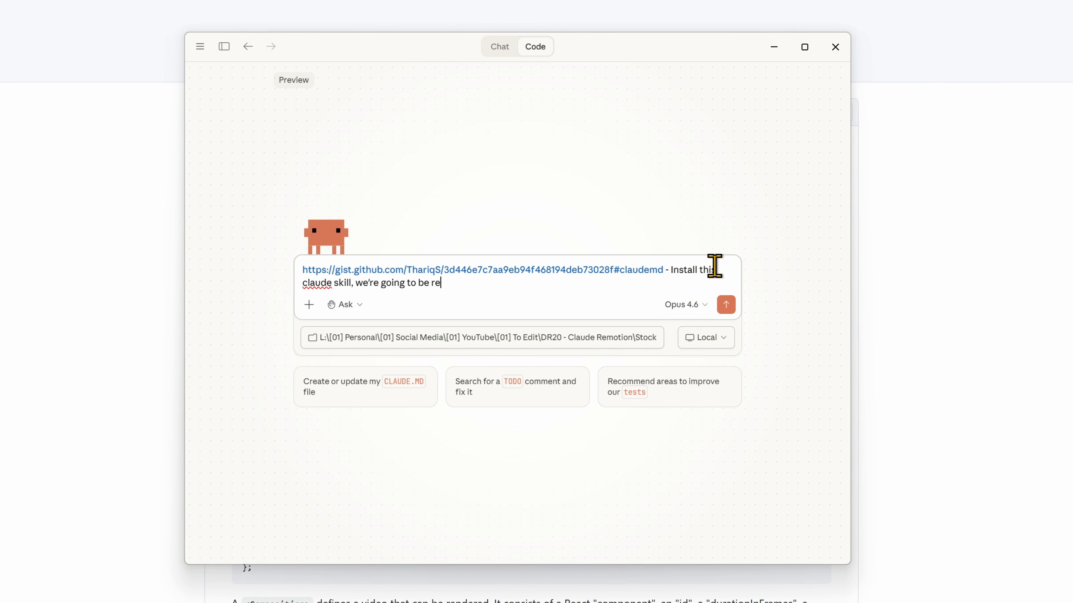
text( to be rebuilding remotion videos here. Can you please build me an)
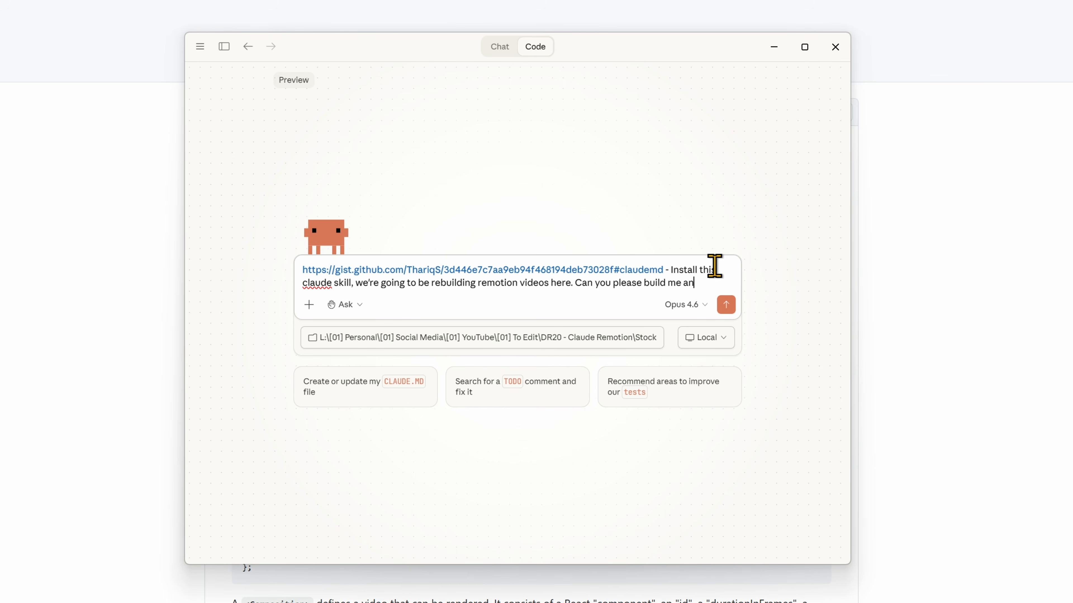
text( example.)
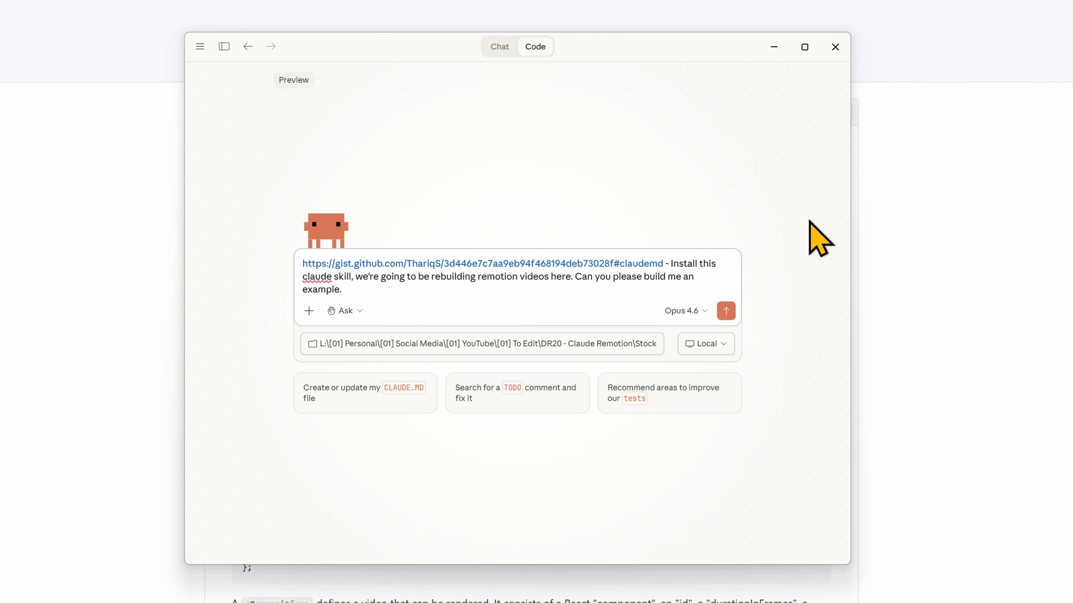
click(732, 318)
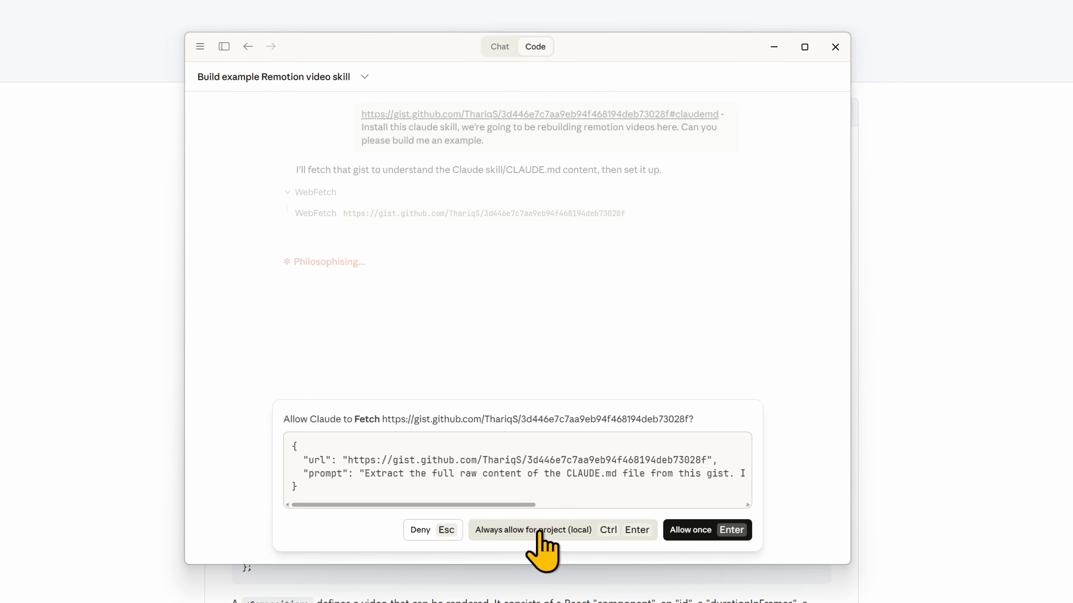
click(540, 533)
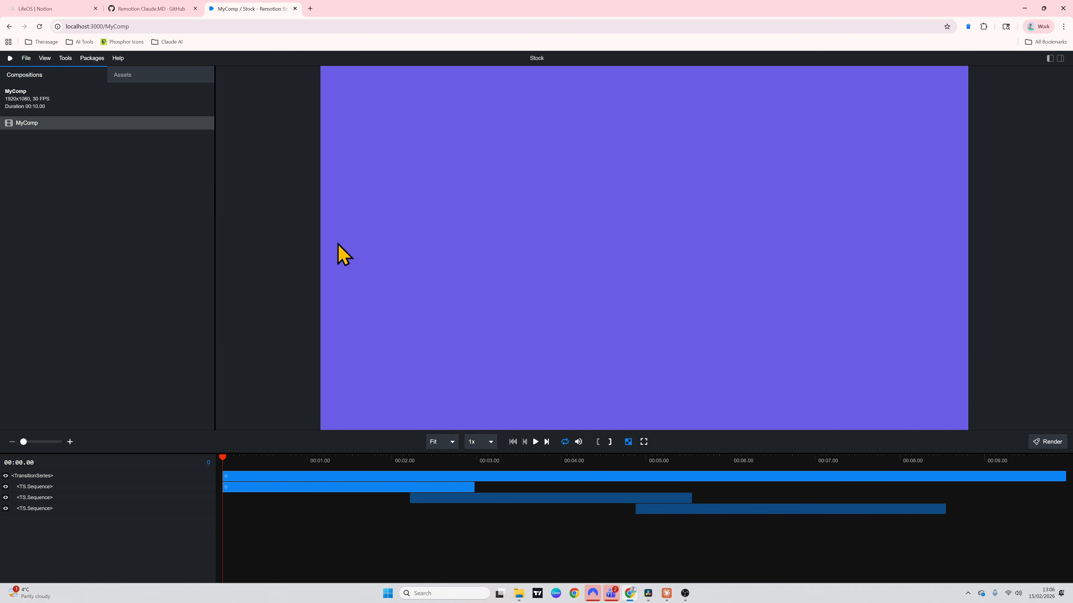
Play the MyComp example video in Remotion Studio.
key(space)
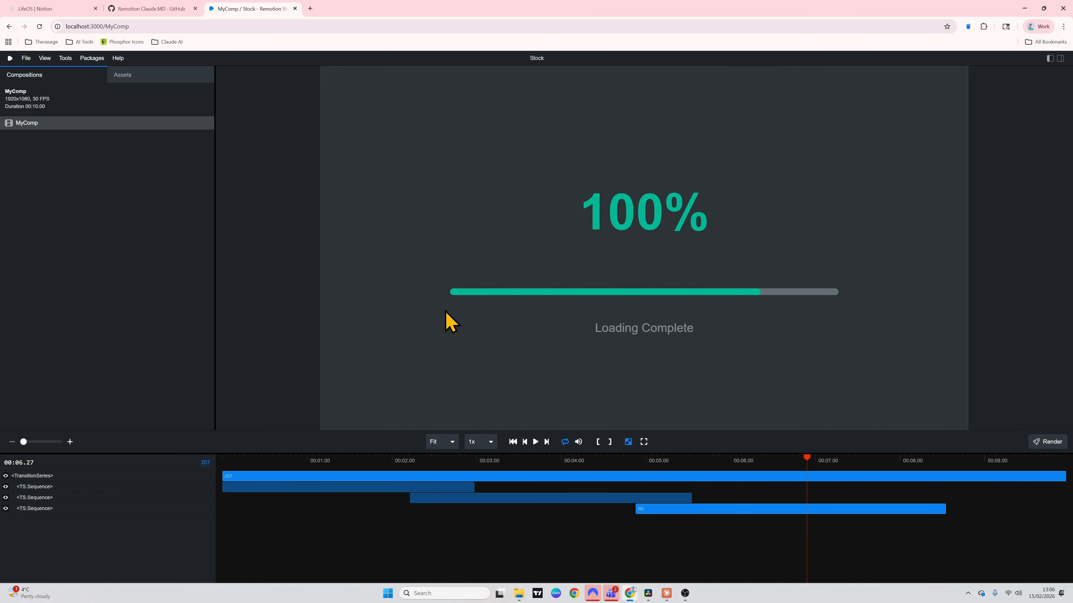
key(alt+Tab)
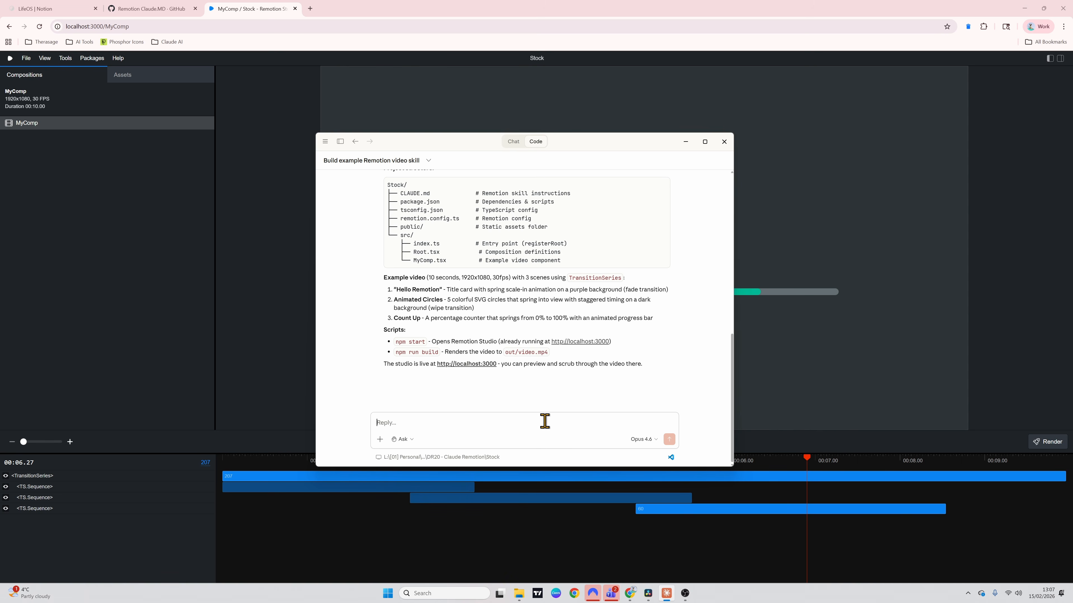
text(https://www.apple.com/)
text(-)
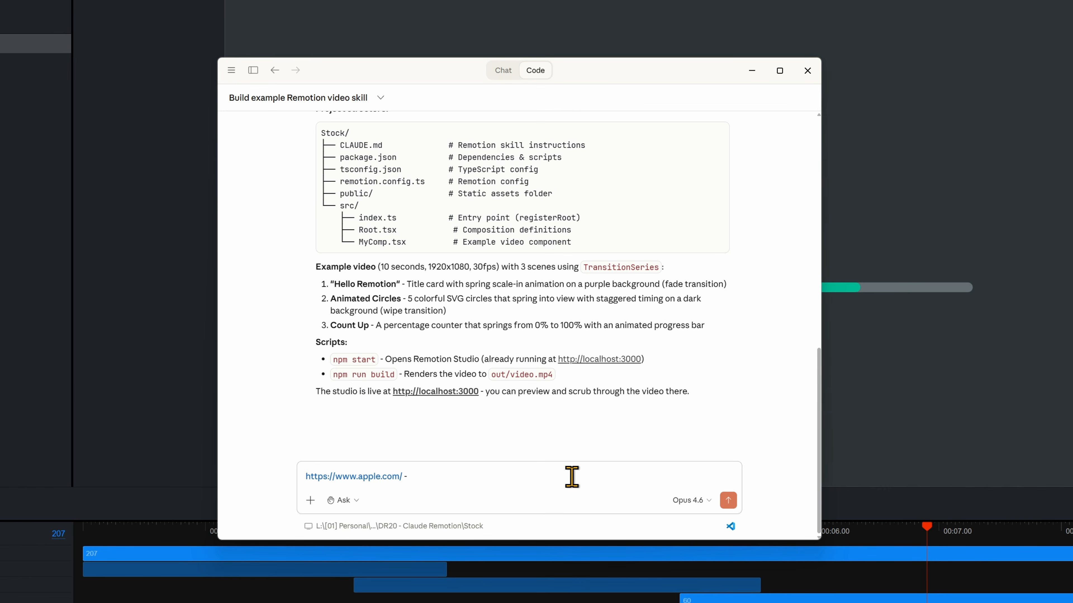
text( I want a motion graphics video showcase)
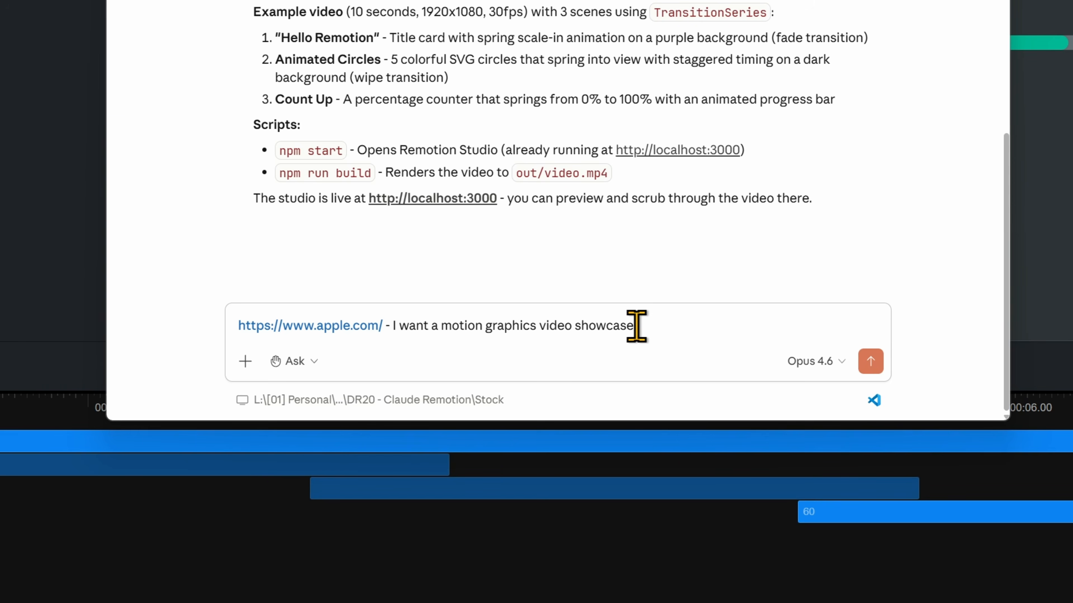
text( where each one of our products comes into frame one at a time, s)
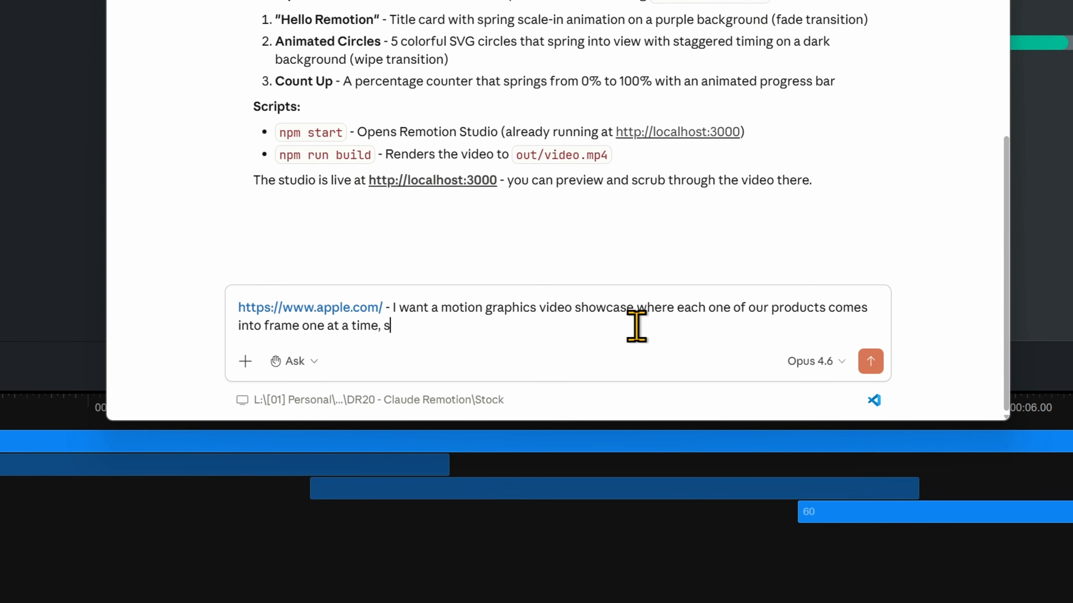
text(urrounded by high-end motion graphics. Keep the same colour scheme)
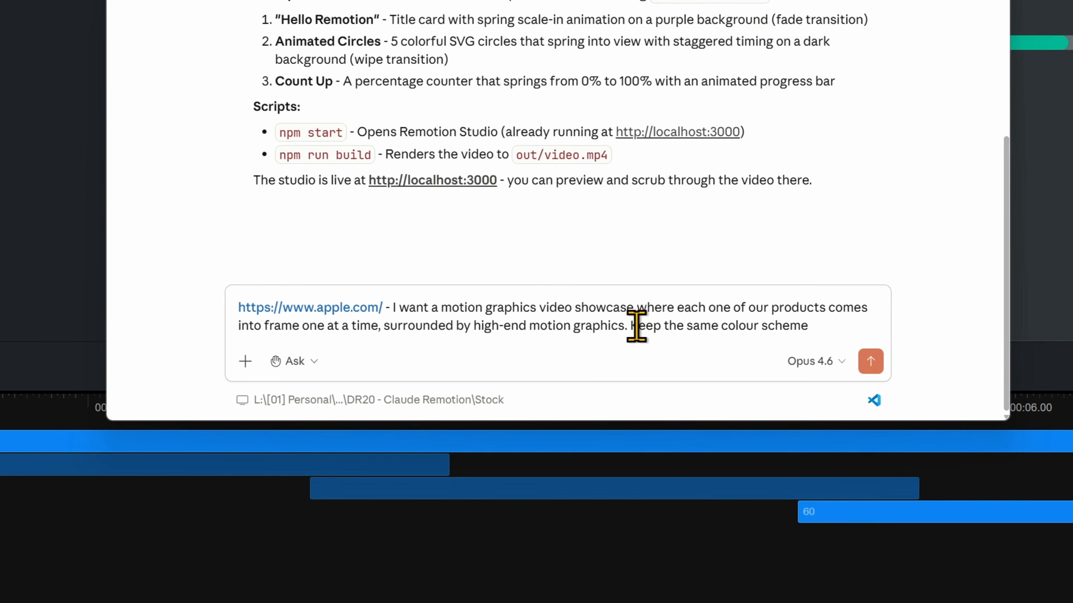
text(, the offer is for Black Friday)
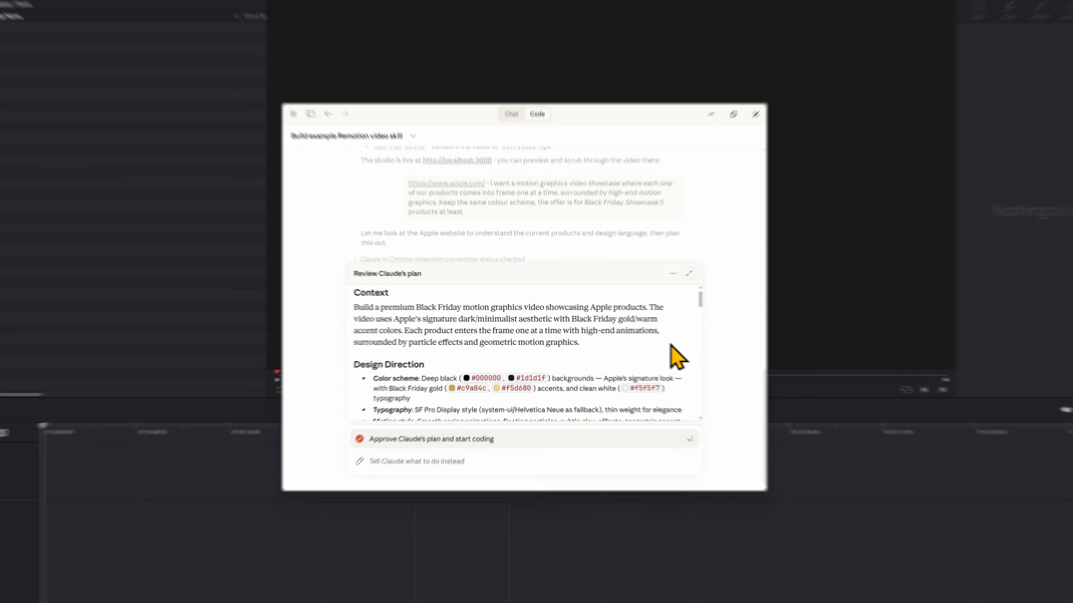
Read through Claude's plan for the Black Friday video, including its scenes, showcased products and file changes.
scroll(671, 342, down, 4)
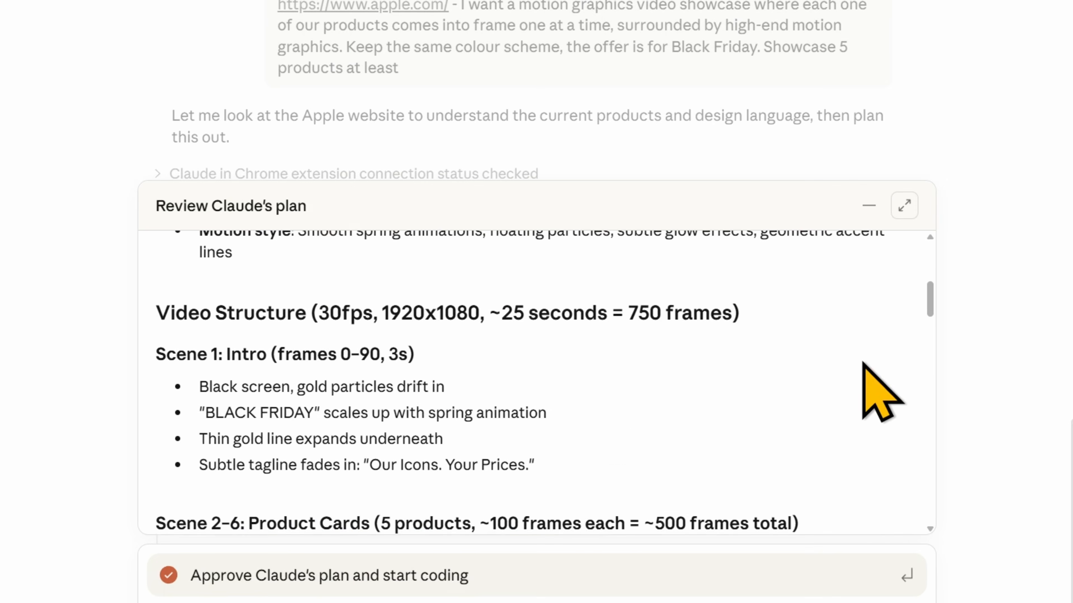
scroll(864, 364, down, 10)
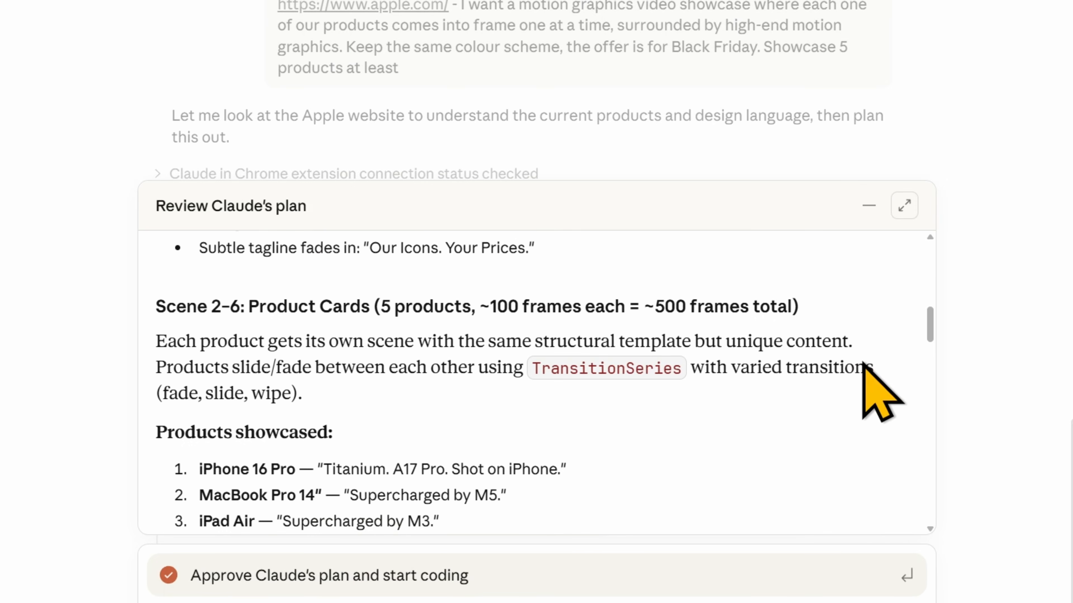
scroll(862, 361, down, 10)
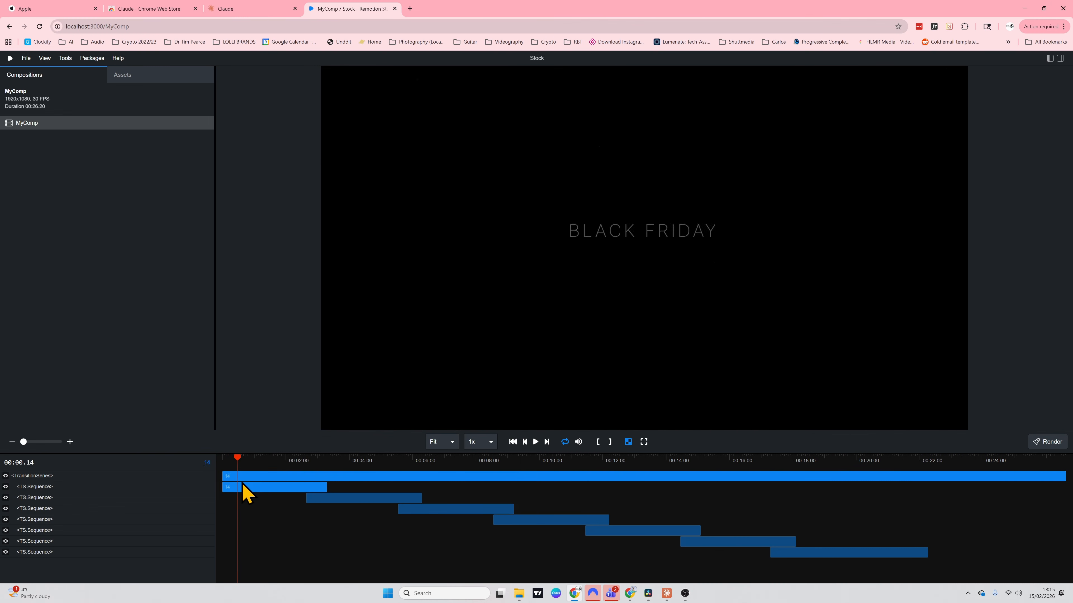
Scrub through the Black Friday composition in Remotion Studio to check its product scenes.
drag(243, 485, 751, 510)
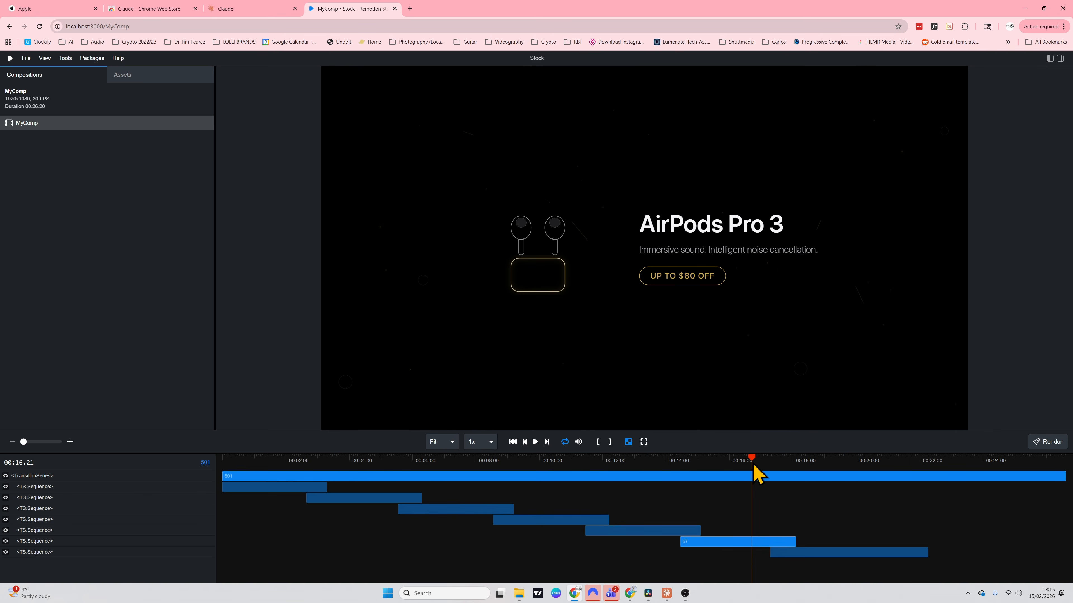
drag(753, 466, 349, 471)
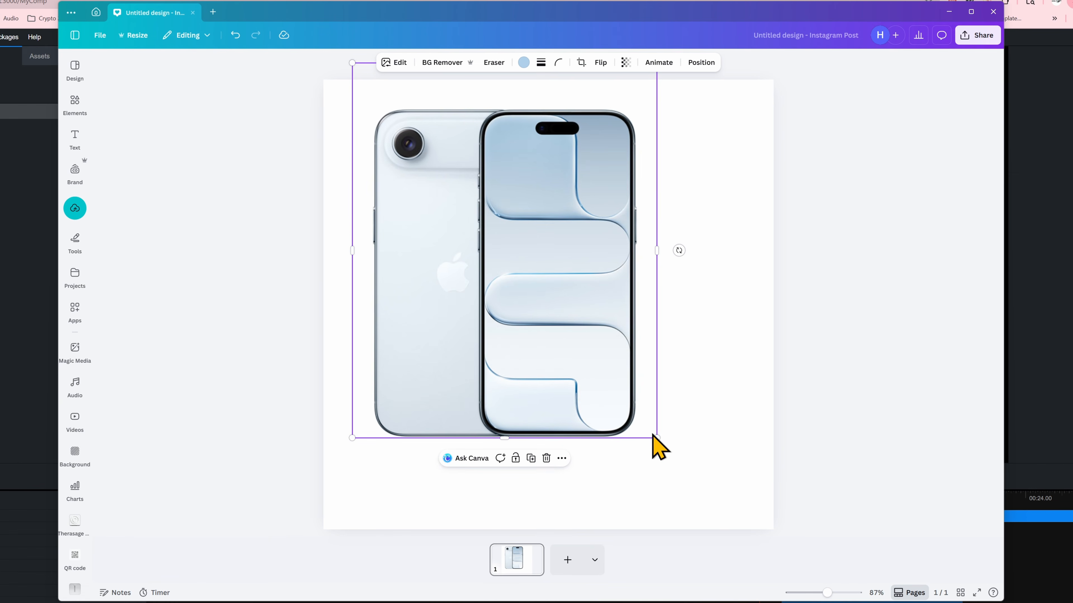
Switch to Canva, fit the iPhone photo on the page with its background removed, and add a second page.
drag(652, 441, 730, 491)
drag(603, 364, 614, 342)
click(439, 63)
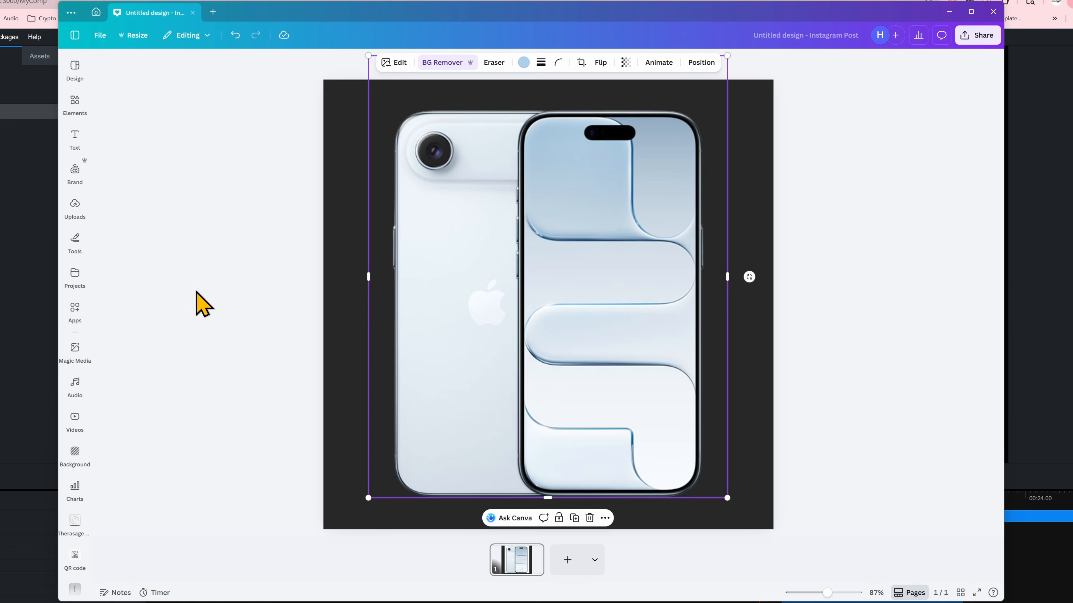
click(201, 304)
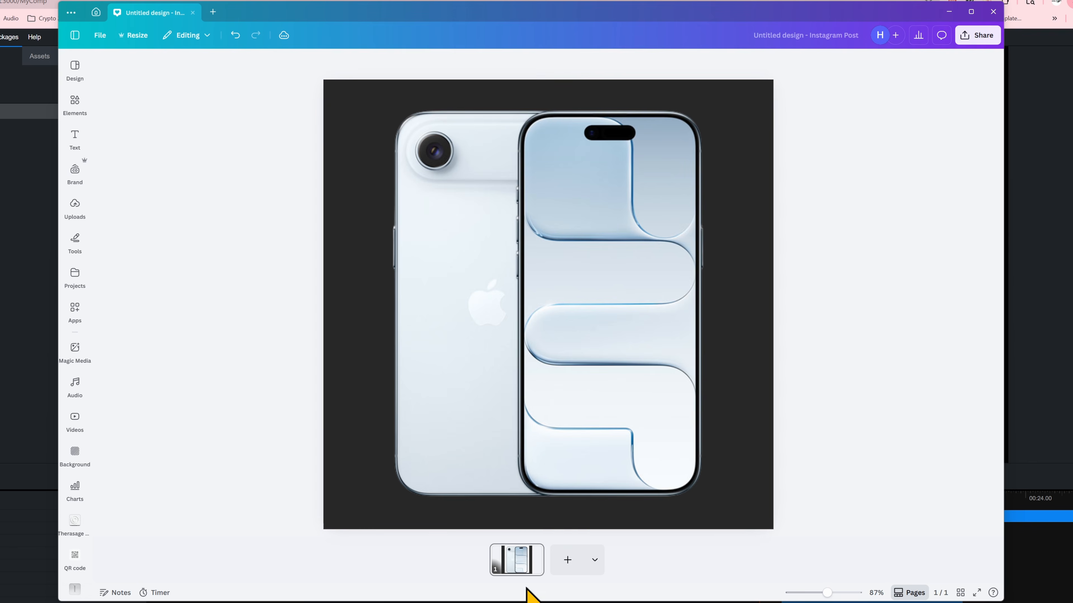
click(567, 560)
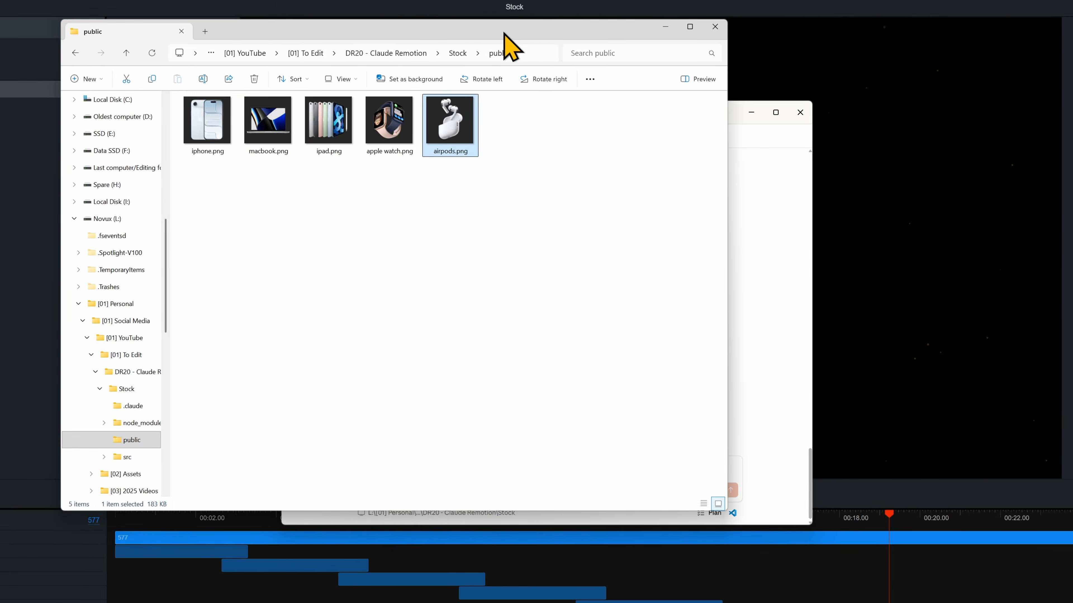
Place the Claude window beside the public folder and begin a reply with "All images are in the folder, please add".
drag(503, 33, 174, 34)
click(615, 111)
drag(615, 114, 736, 105)
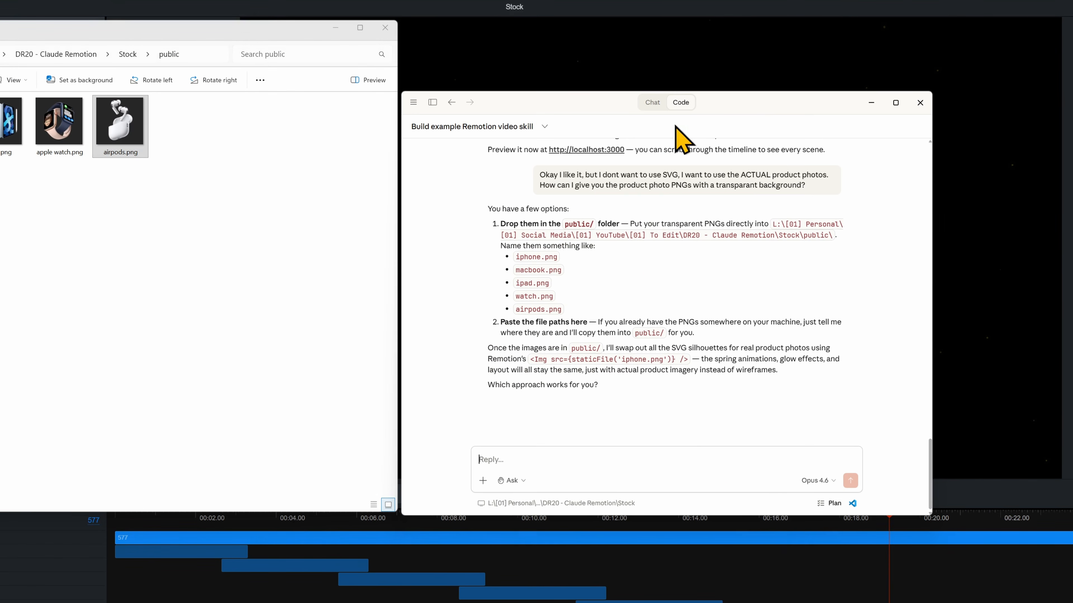
click(614, 459)
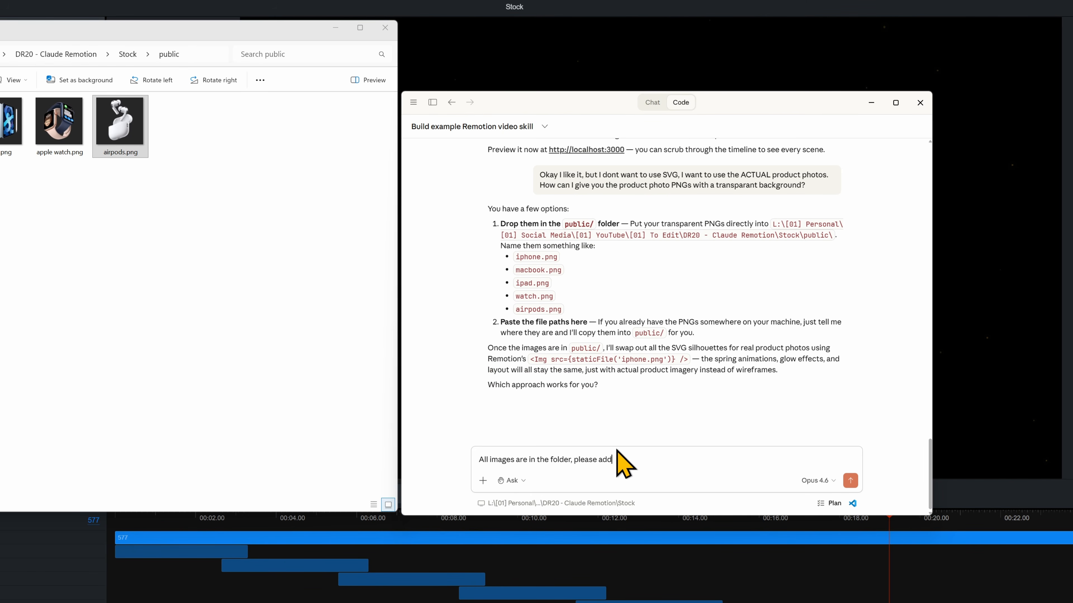
text(All images are in the folder, please add a g)
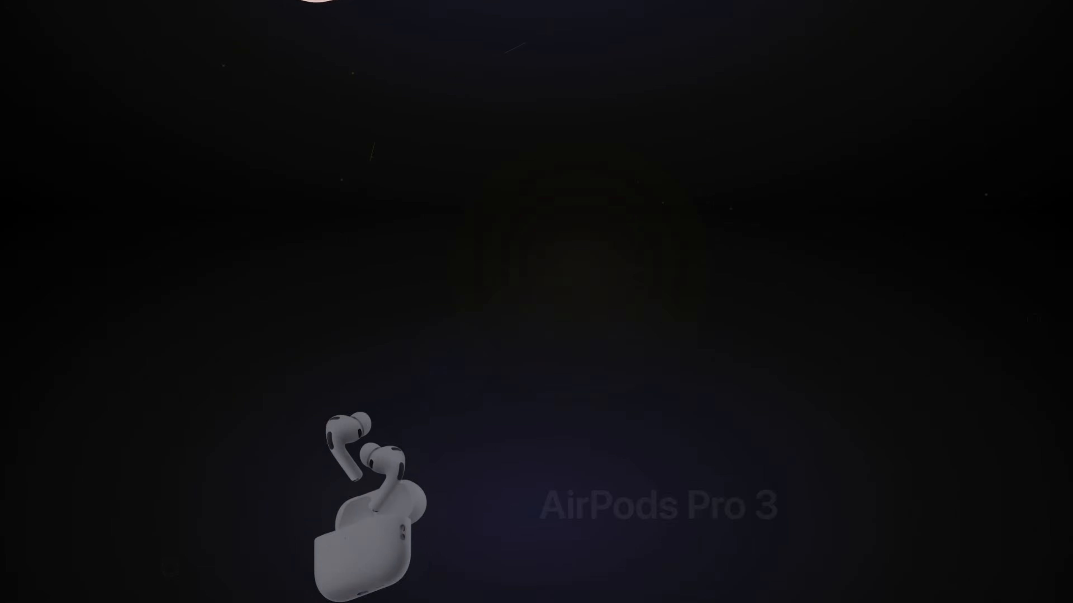
Leave the full-screen preview to render the composition, and play MyComp.mp4 on the timeline in DaVinci Resolve.
key(Escape)
click(1040, 421)
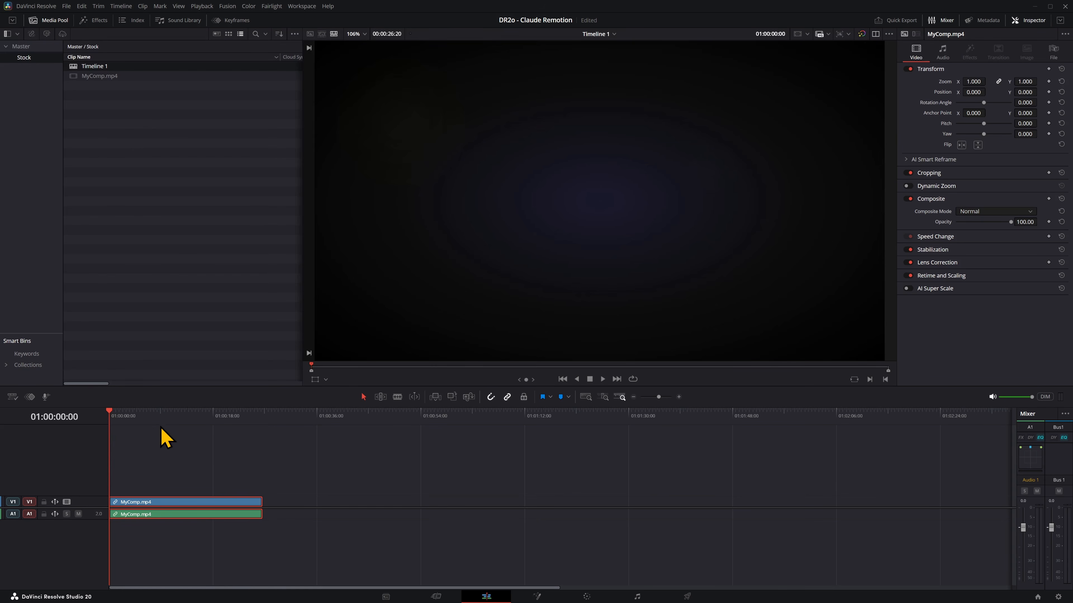
key(space)
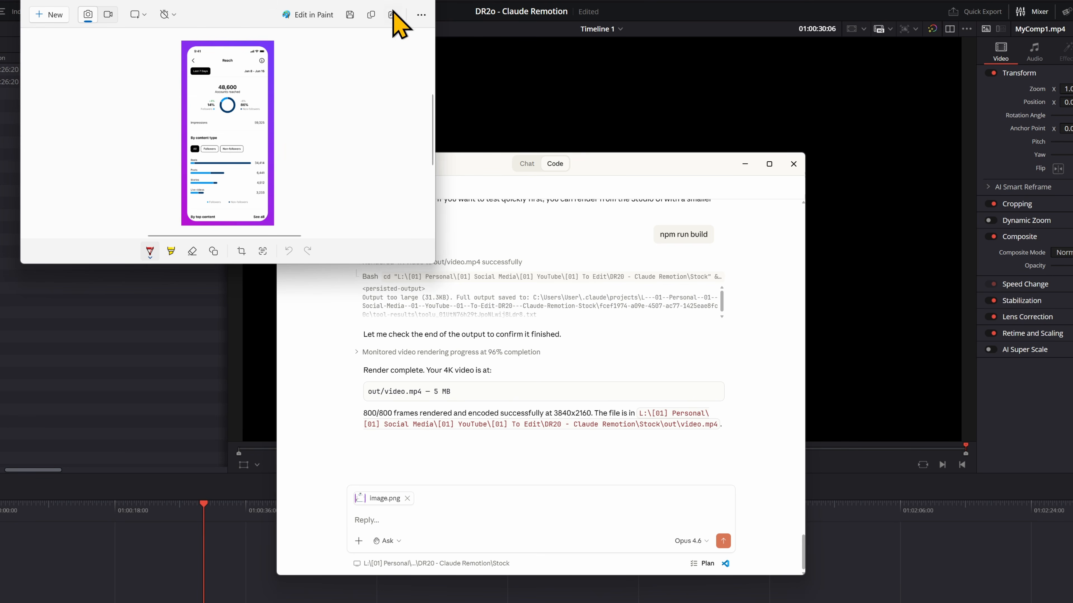
Correct "ines" to "lines" in the prompt for the accounts-reached motion graphics video and send it with image.png.
click(376, 1)
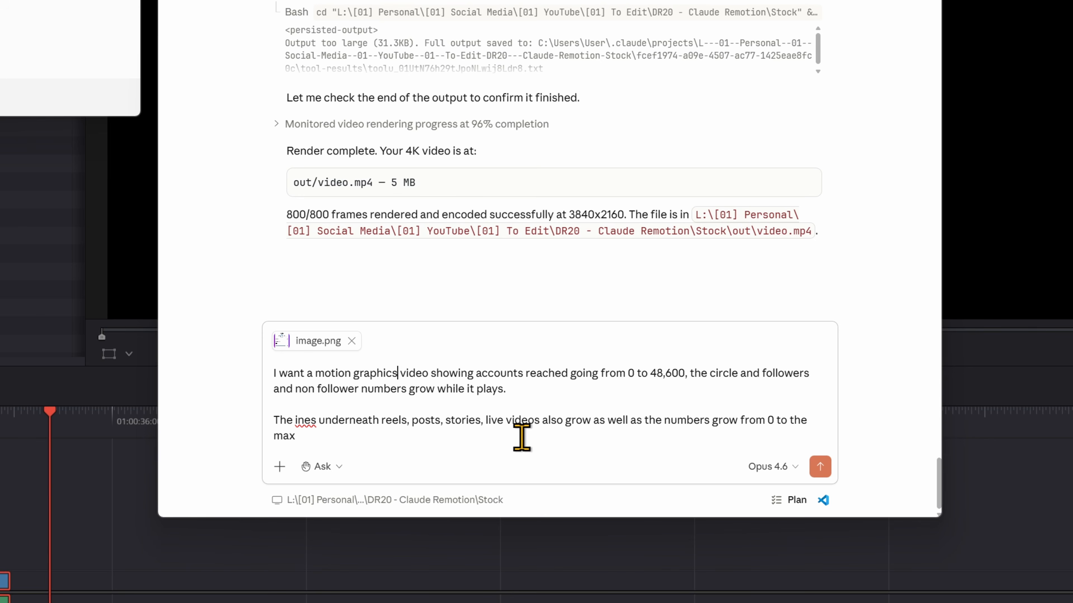
click(296, 420)
text(l)
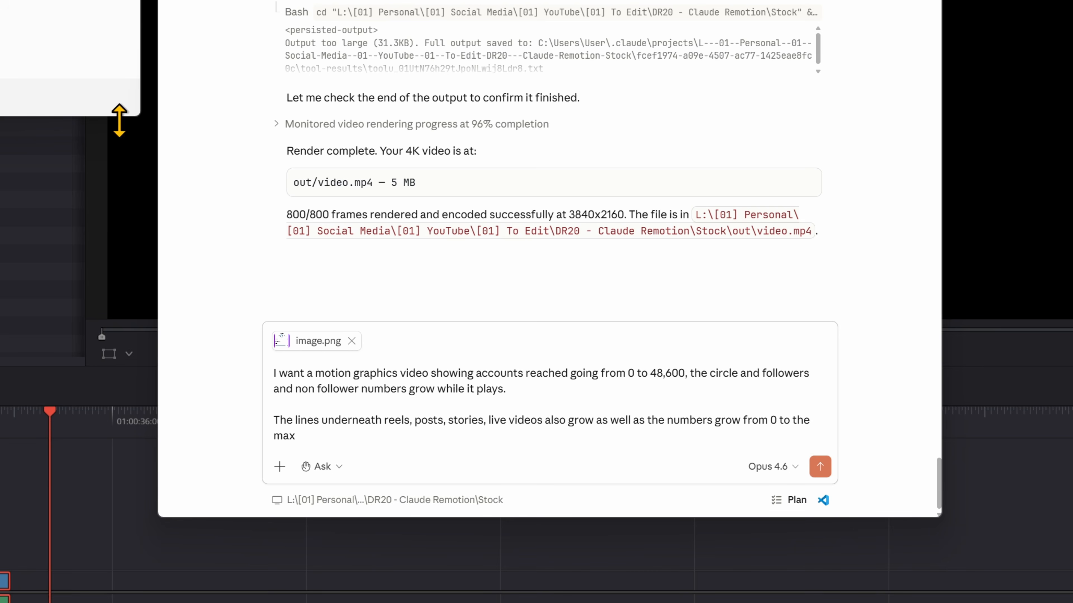
click(820, 467)
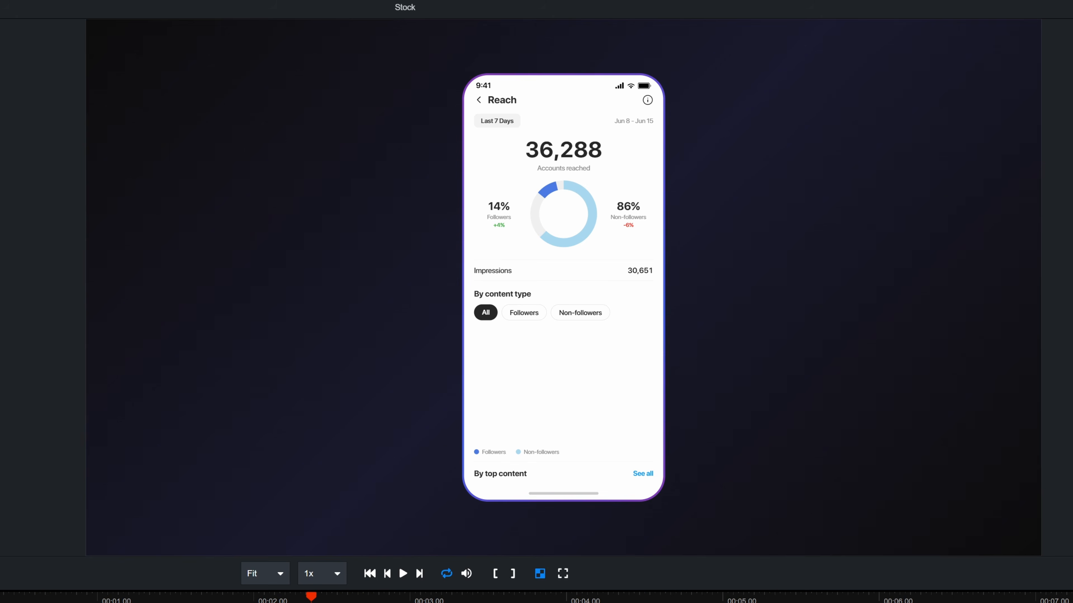
Play the Reach analytics animation from its start in Remotion Studio.
drag(311, 596, 0, 597)
key(space)
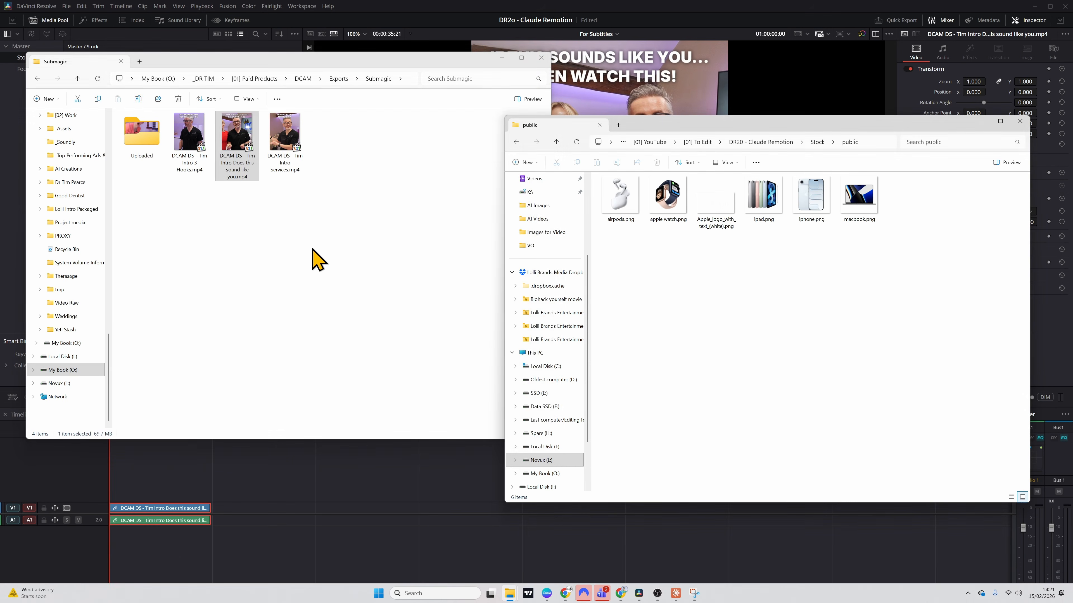
Copy the "Does this sound like you" MP4 from the Submagic folder into Stock's public folder and minimise the Submagic window.
click(311, 256)
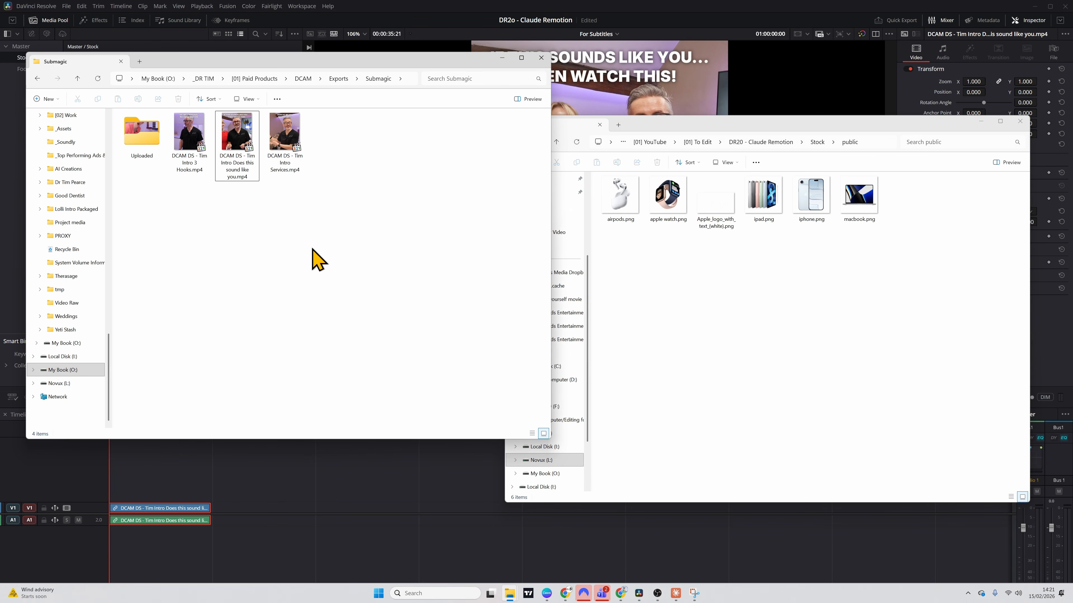
click(242, 158)
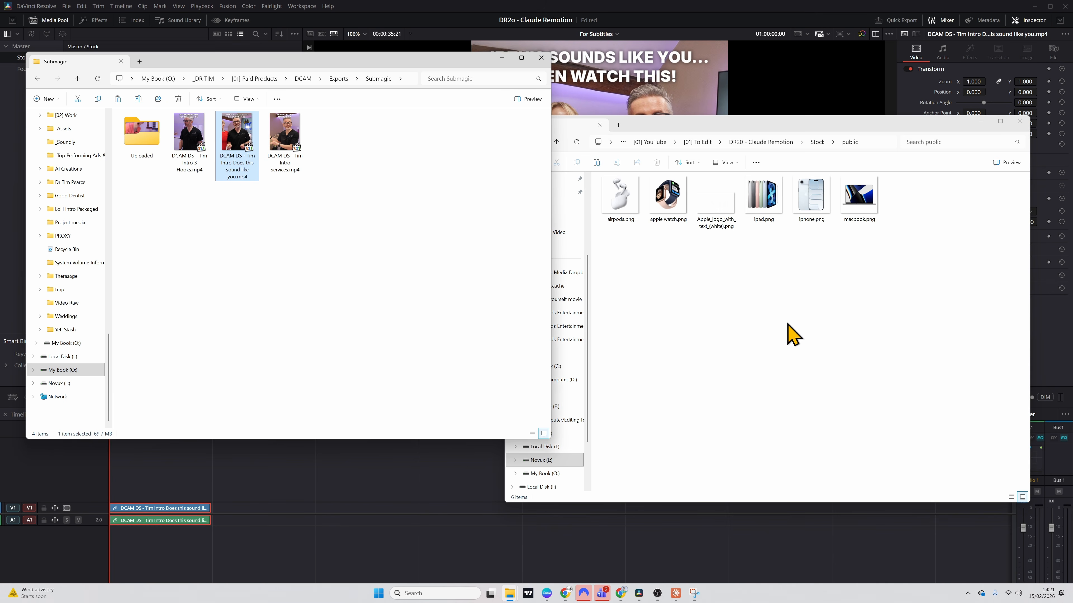
click(784, 307)
key(ctrl+v)
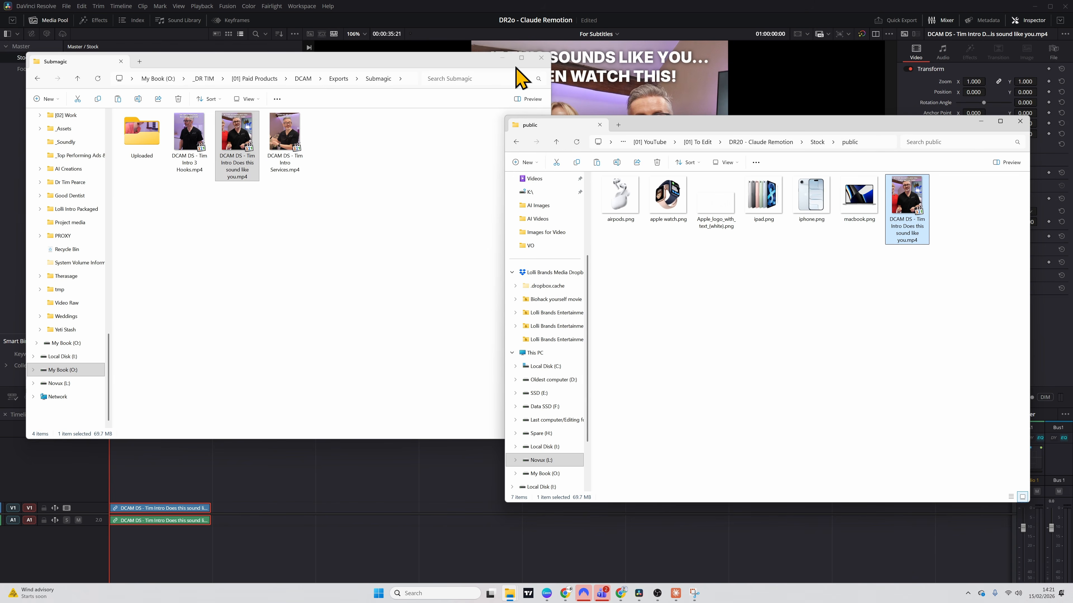
click(502, 72)
click(501, 59)
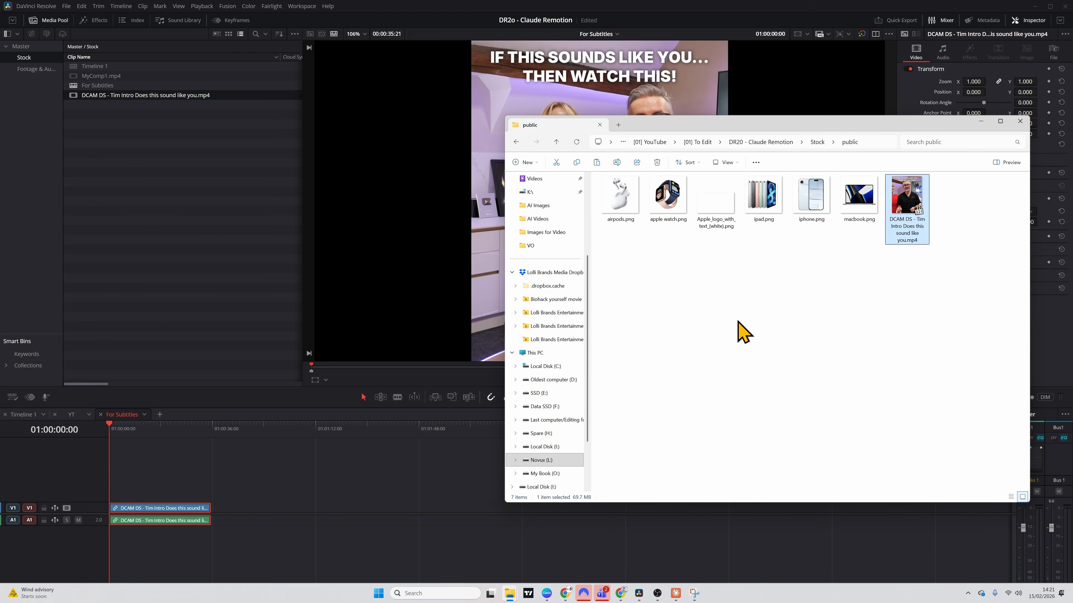
Create subtitles from audio for the For Subtitles timeline with Auto language, the Subtitle Default preset, 42 characters per line and single lines.
click(191, 480)
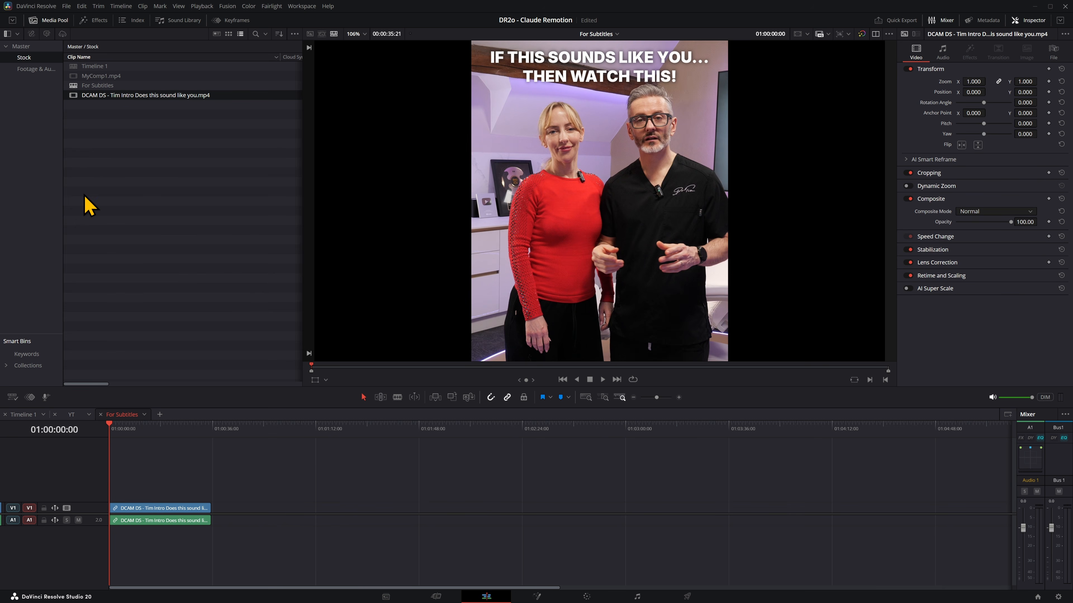
click(128, 10)
mouse_move(149, 95)
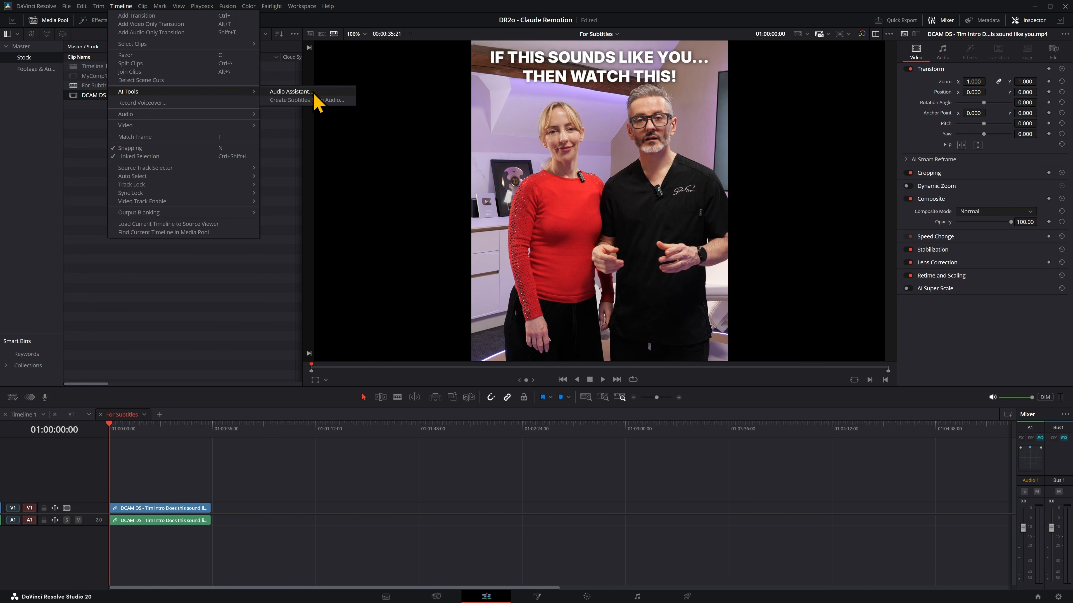
click(320, 106)
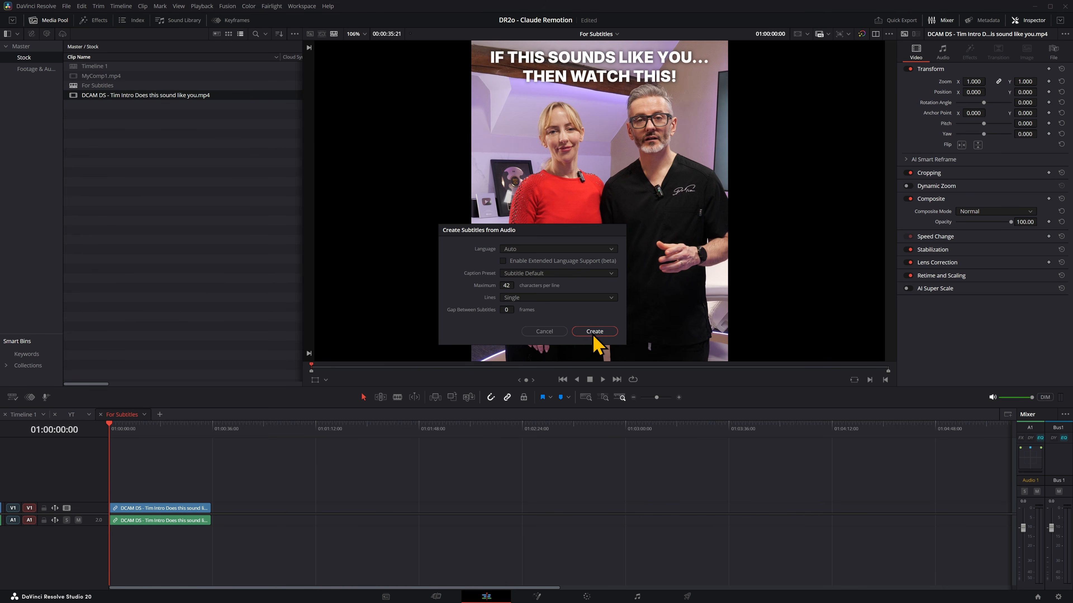
click(595, 331)
Export the subtitle track as an SRT file into Stock's public folder, with a file name starting "DCAM DS - S".
right_click(70, 457)
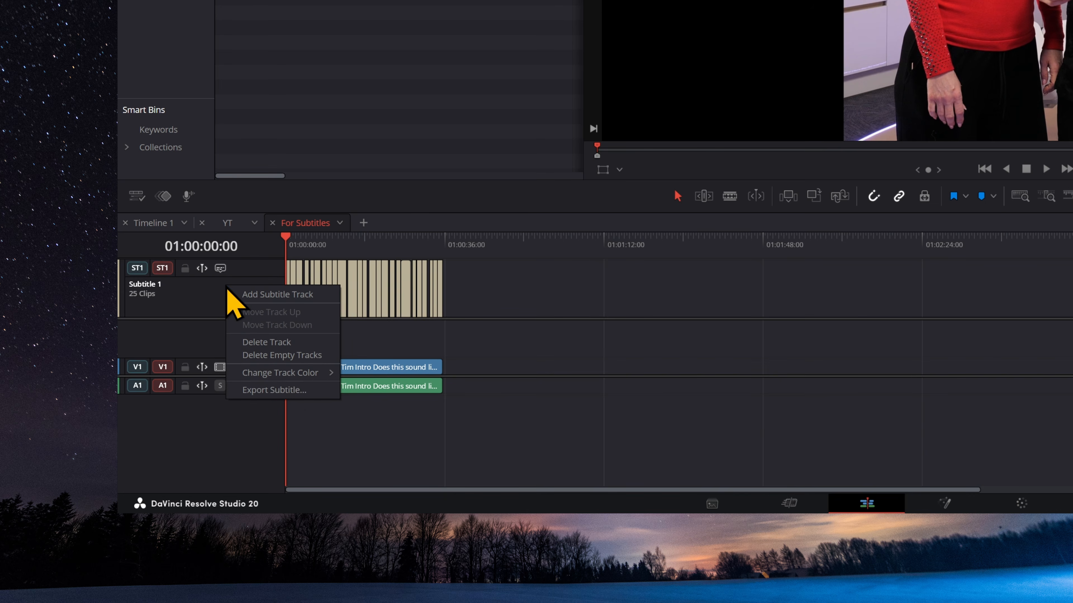
click(295, 390)
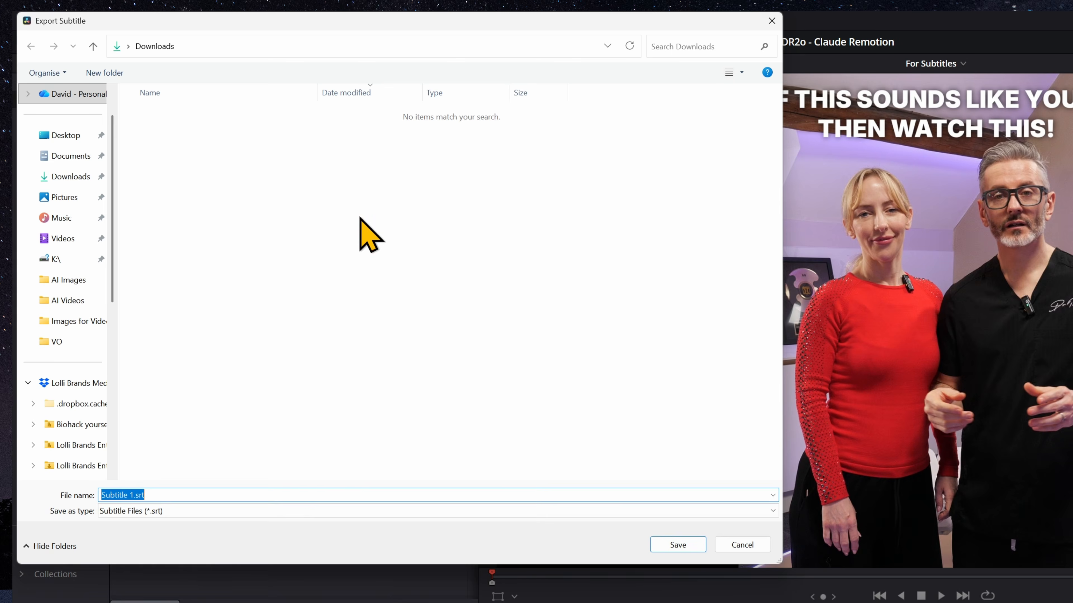
scroll(65, 391, down, 5)
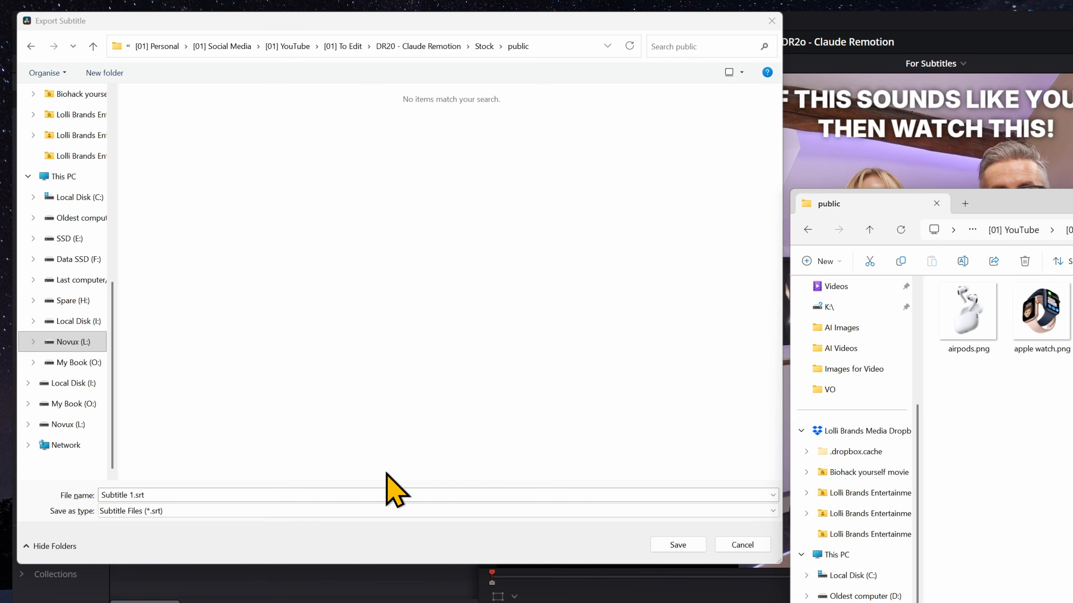
click(368, 496)
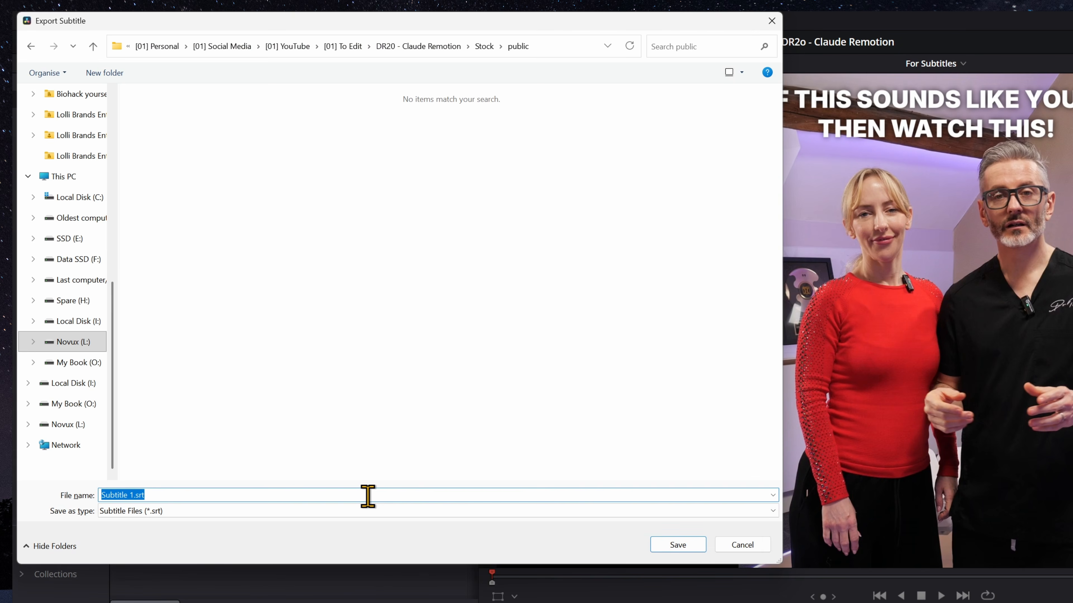
text(DCAM DS )
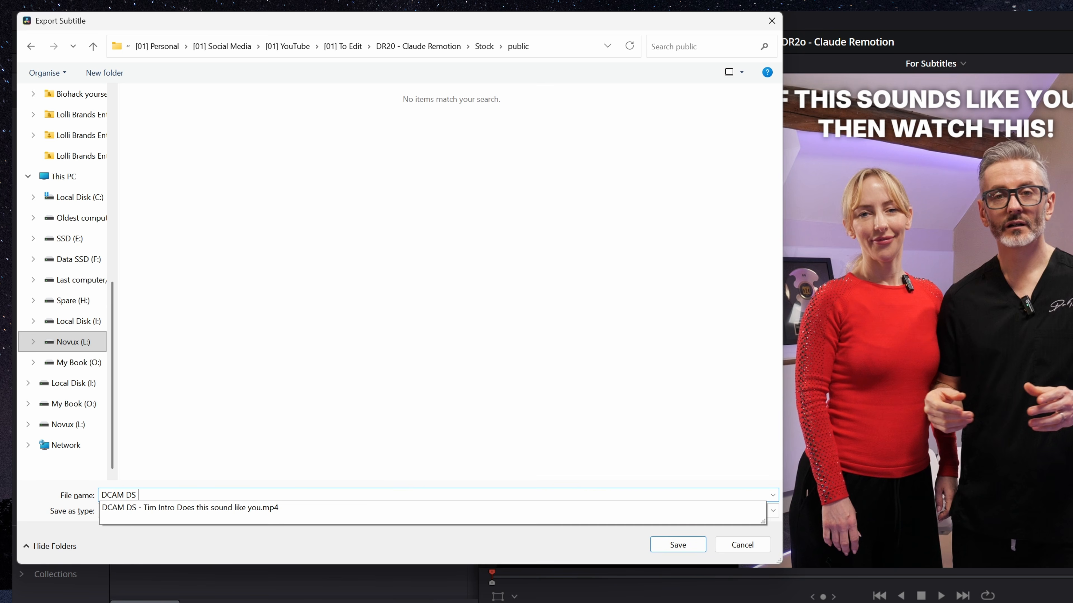
text(- S)
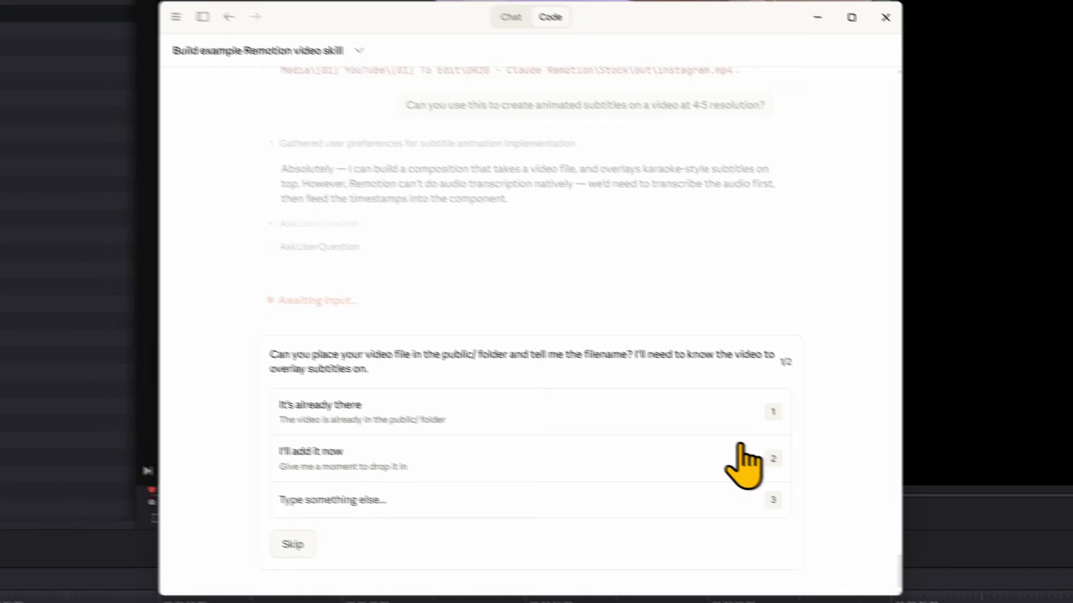
Answer Claude's questions that the video and subtitle are in the public folder and that the transcript is supplied with "I'll paste the transcript".
click(350, 499)
text(I have put the video and subtitle in the public fold)
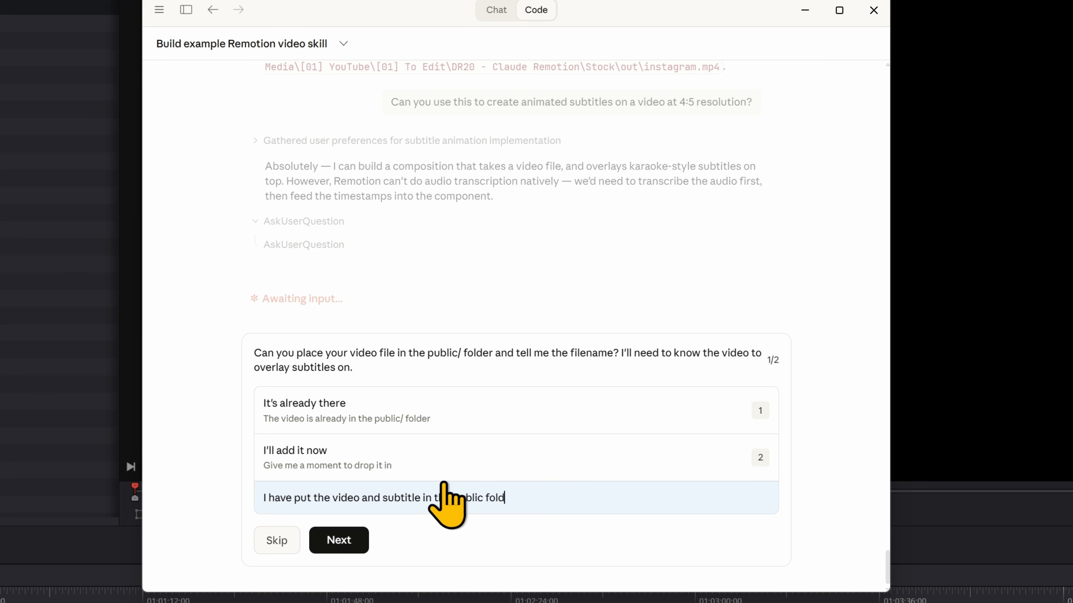
key(Return)
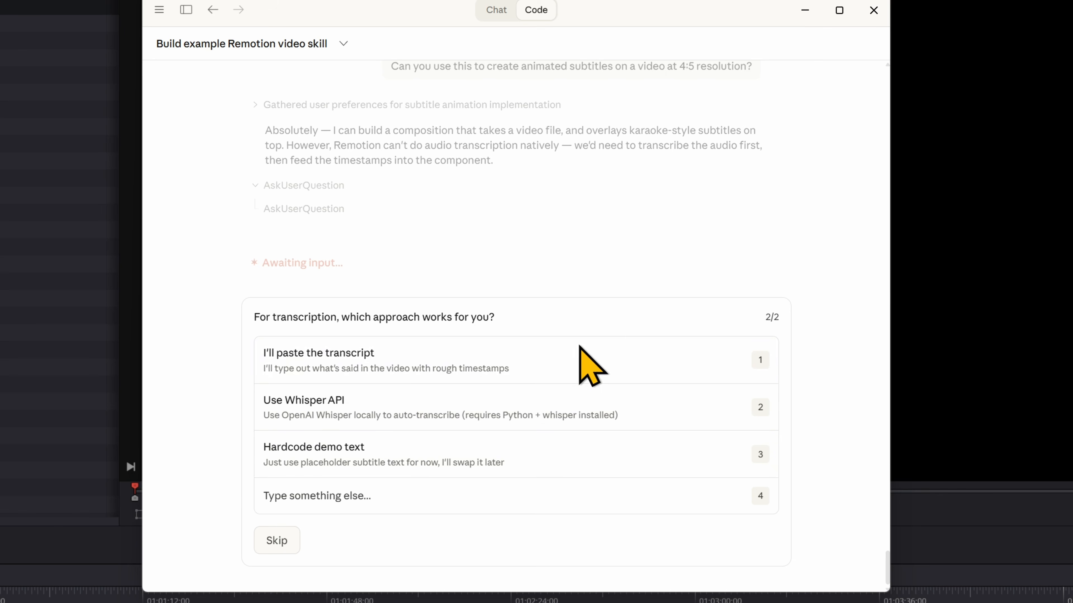
click(565, 372)
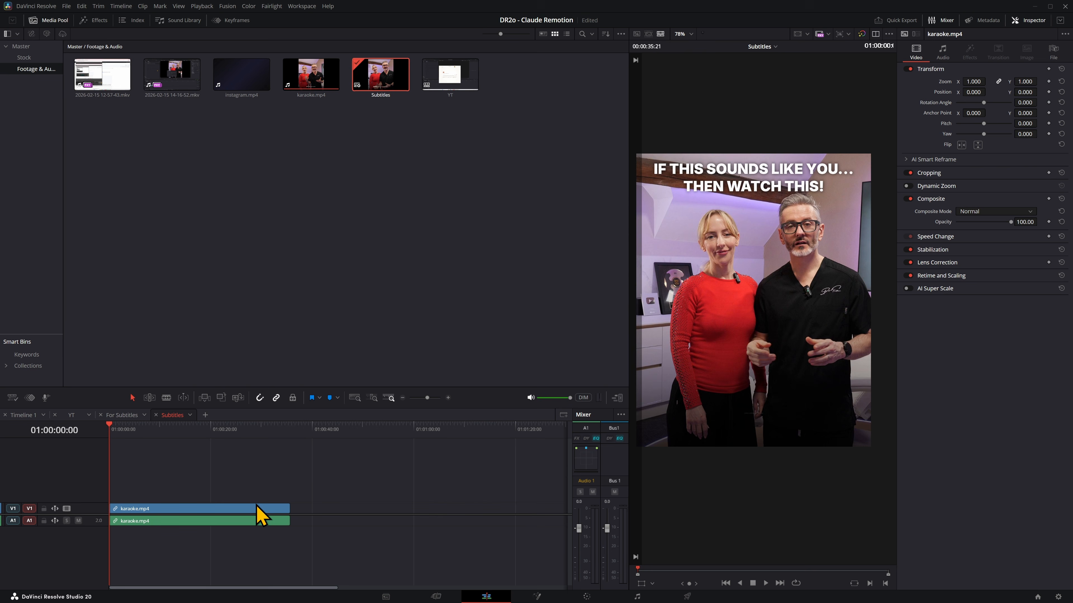
Play karaoke.mp4 from its start on the Subtitles timeline in DaVinci Resolve to review the karaoke subtitles.
click(257, 517)
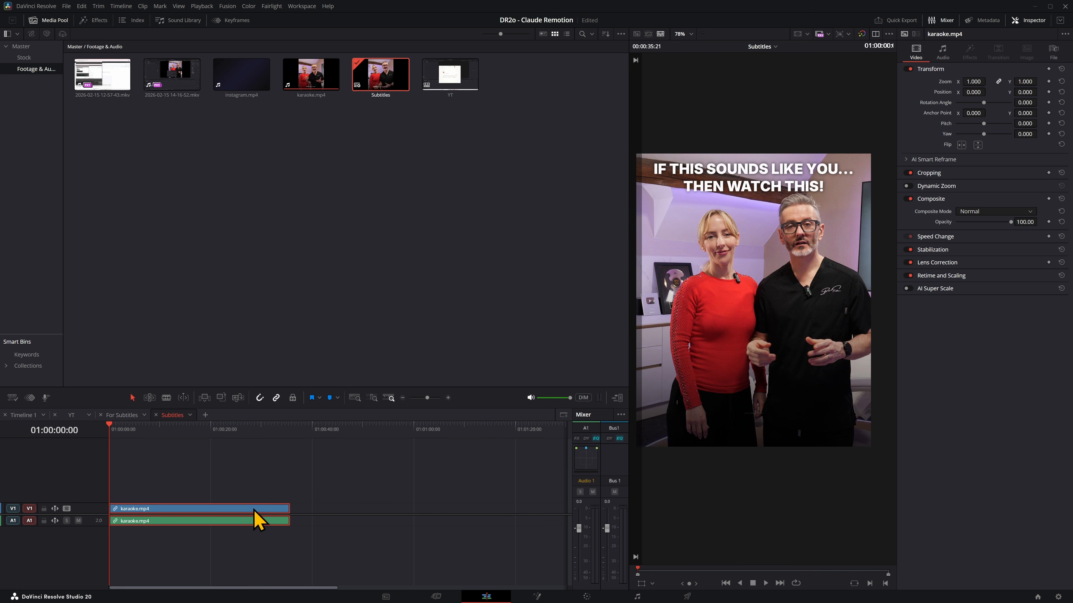
scroll(796, 358, down, 1)
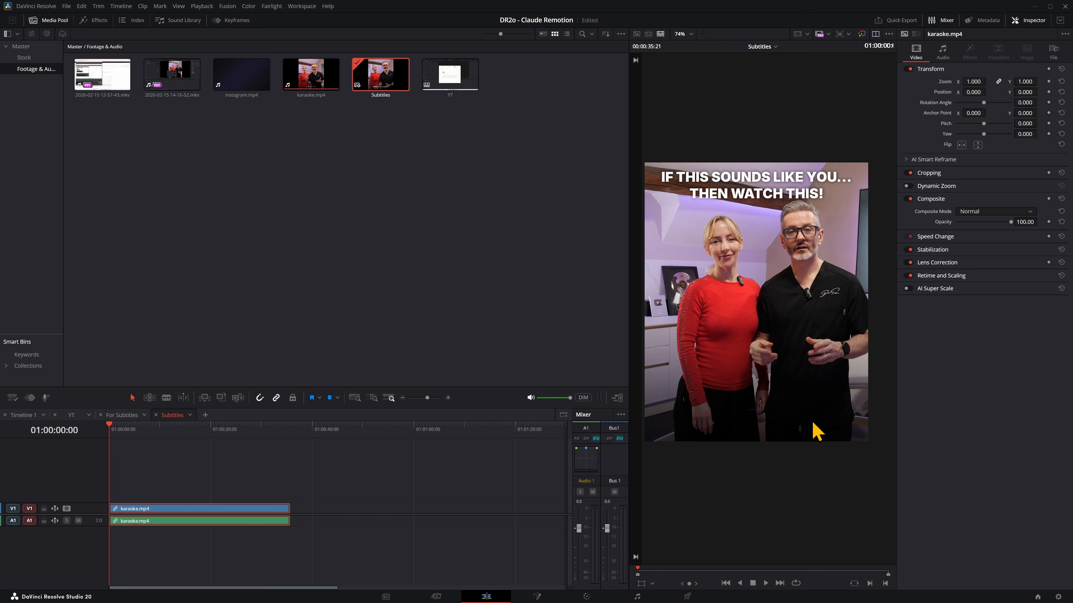
key(space)
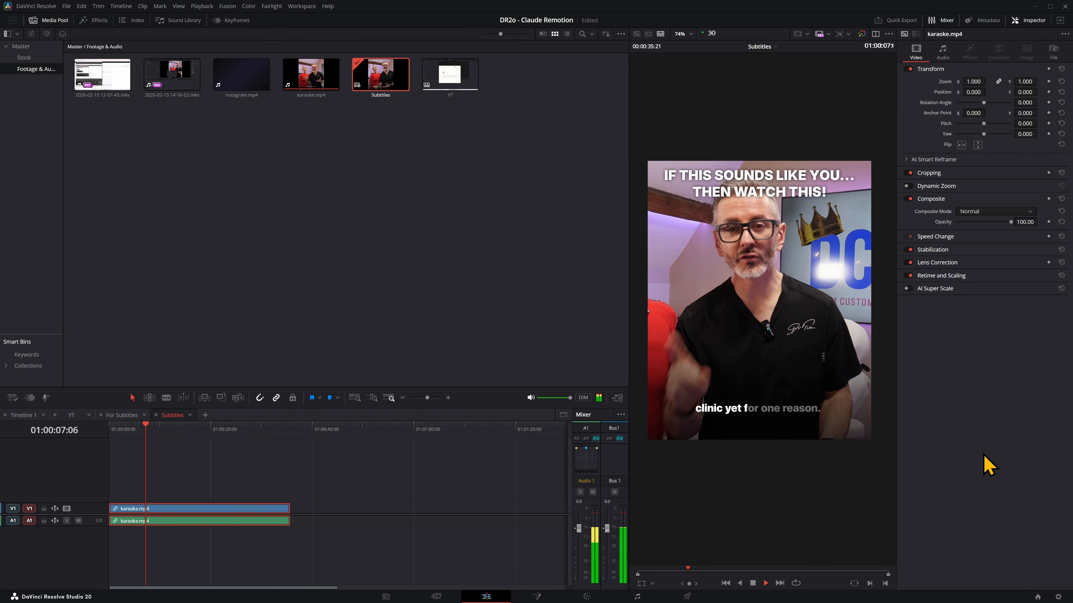
key(space)
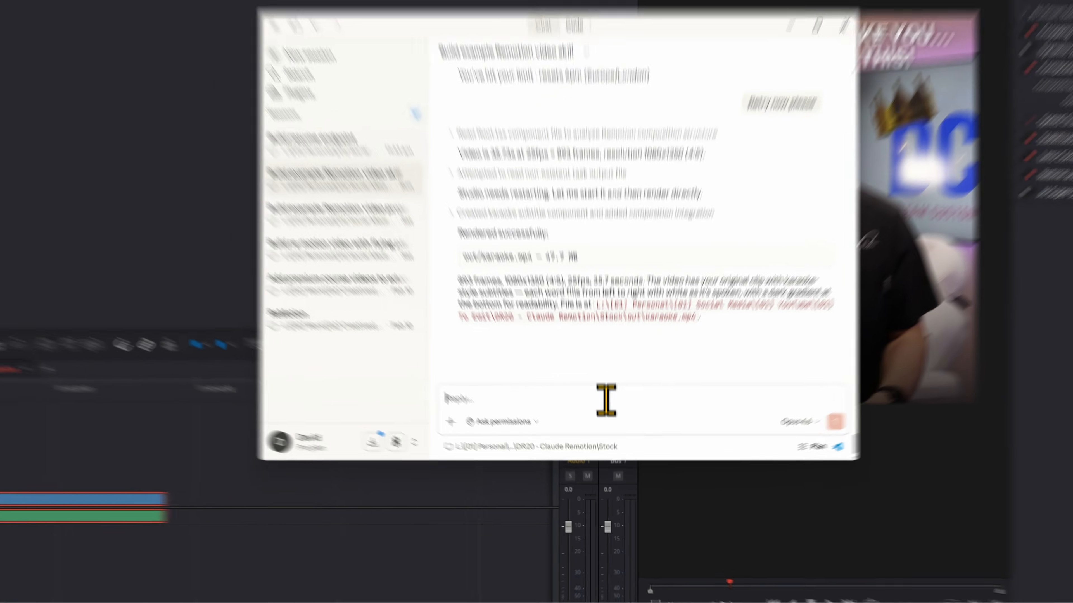
Prompt Claude for larger, higher, Instagram-style subtitles with varied word sizes, slight movement and a background border, and play the restyled video in DaVinci Resolve.
text(Let's try a different style, a little bit higher up on the screen a)
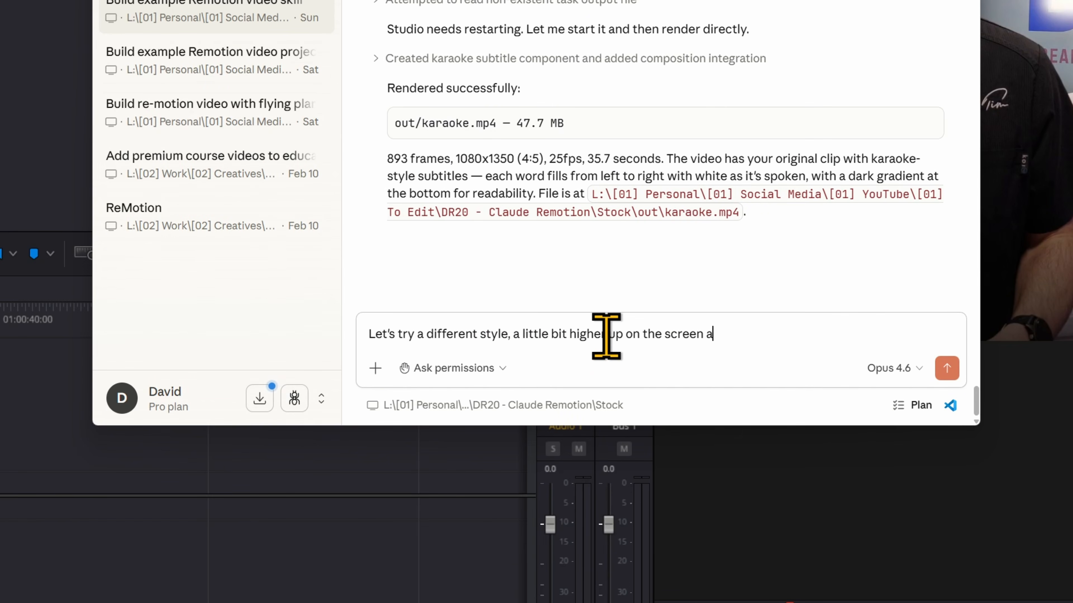
text(nd more Instagram style with texts a different size)
key(BackSpace)
key(BackSpace)
key(BackSpace)
key(BackSpace)
key(BackSpace)
key(BackSpace)
key(BackSpace)
key(BackSpace)
key(BackSpace)
key(BackSpace)
key(BackSpace)
key(BackSpace)
key(BackSpace)
key(BackSpace)
key(BackSpace)
key(BackSpace)
key(BackSpace)
key(BackSpace)
key(BackSpace)
key(BackSpace)
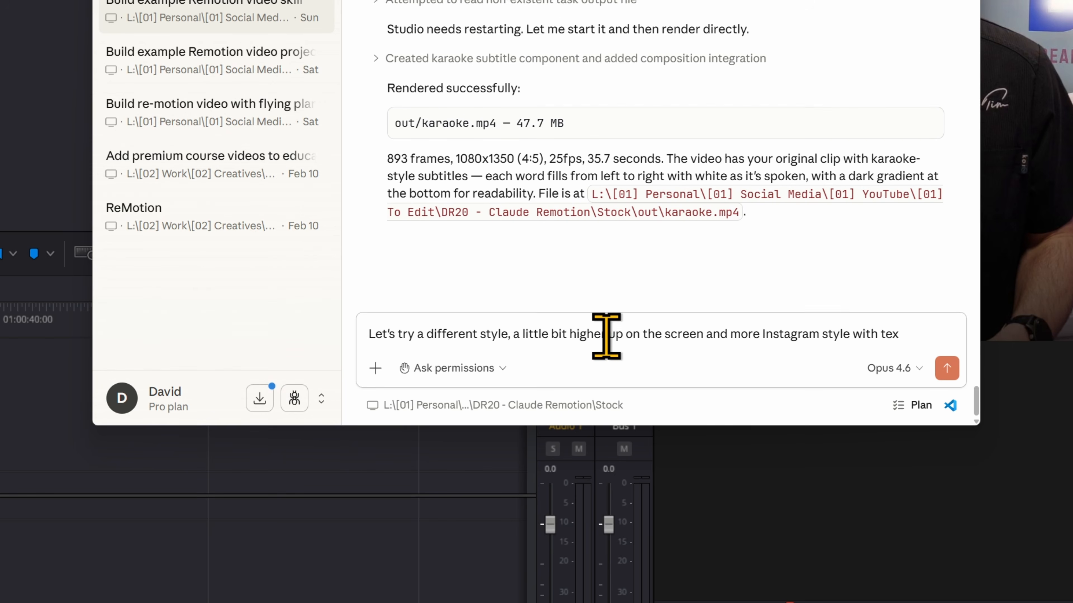
text(using words of different sizes and moving slightly around the area, Larger,)
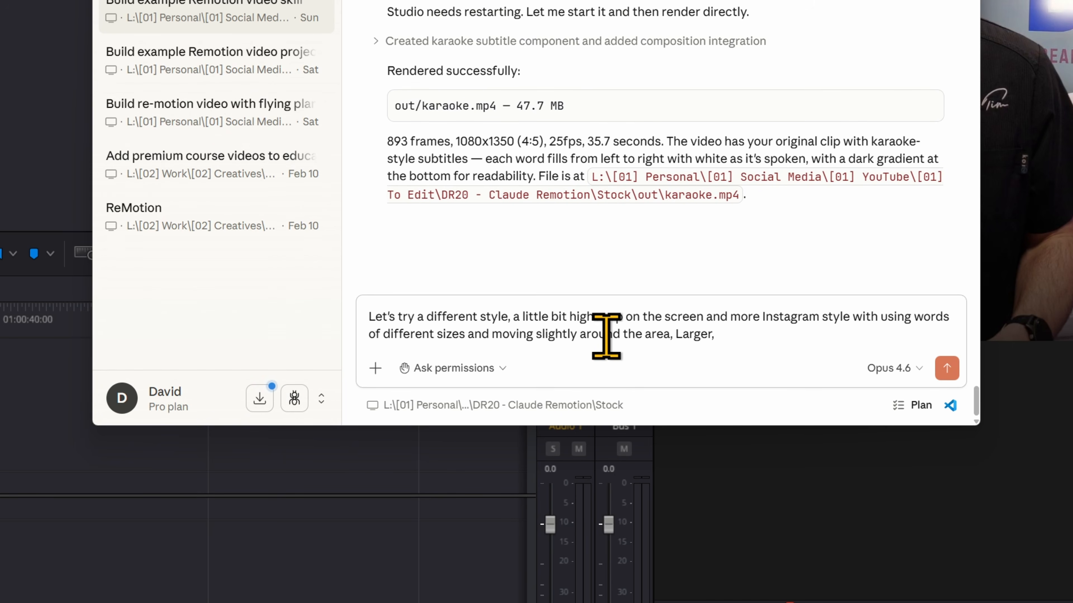
text( and use a background border of g)
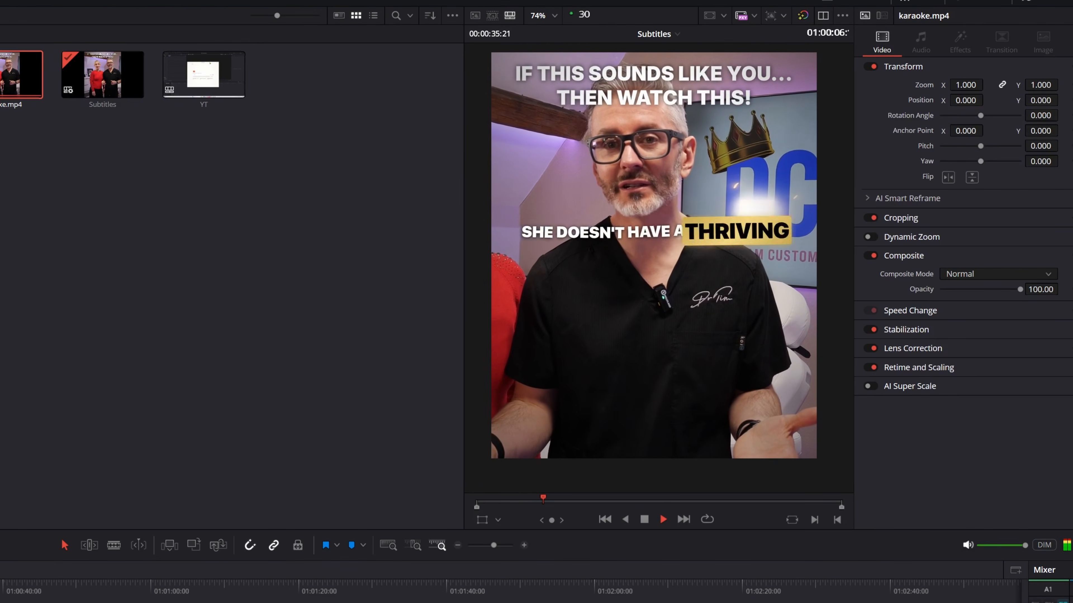
key(space)
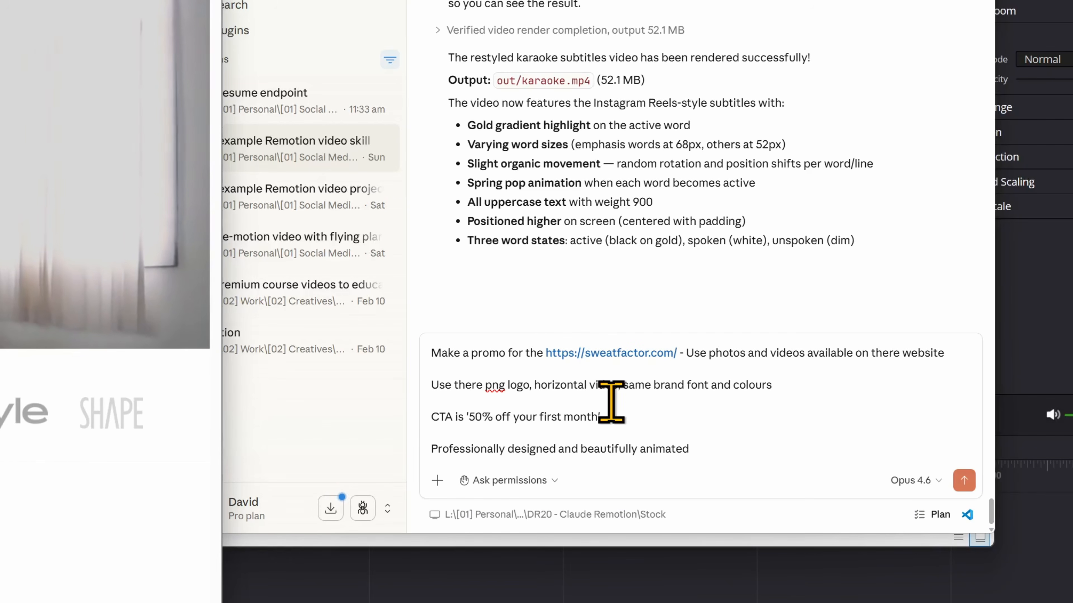
Add to the sweatfactor.com promo prompt that it lasts around 30 seconds and highlights ALL the different workout 'courses' they have.
click(713, 435)
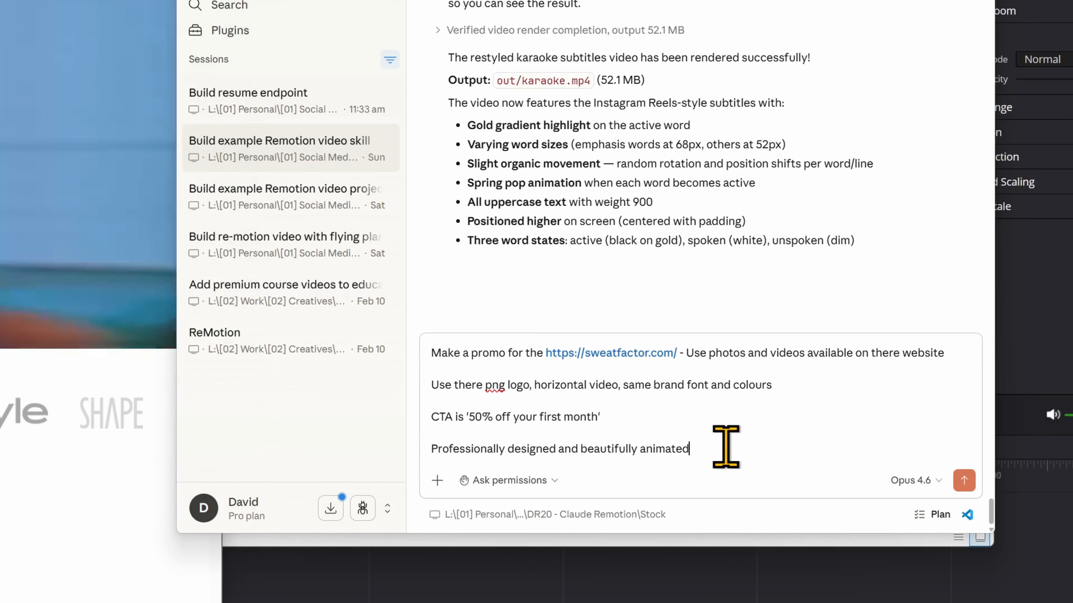
key(shift+Return)
key(shift+Return)
text(I want this to be )
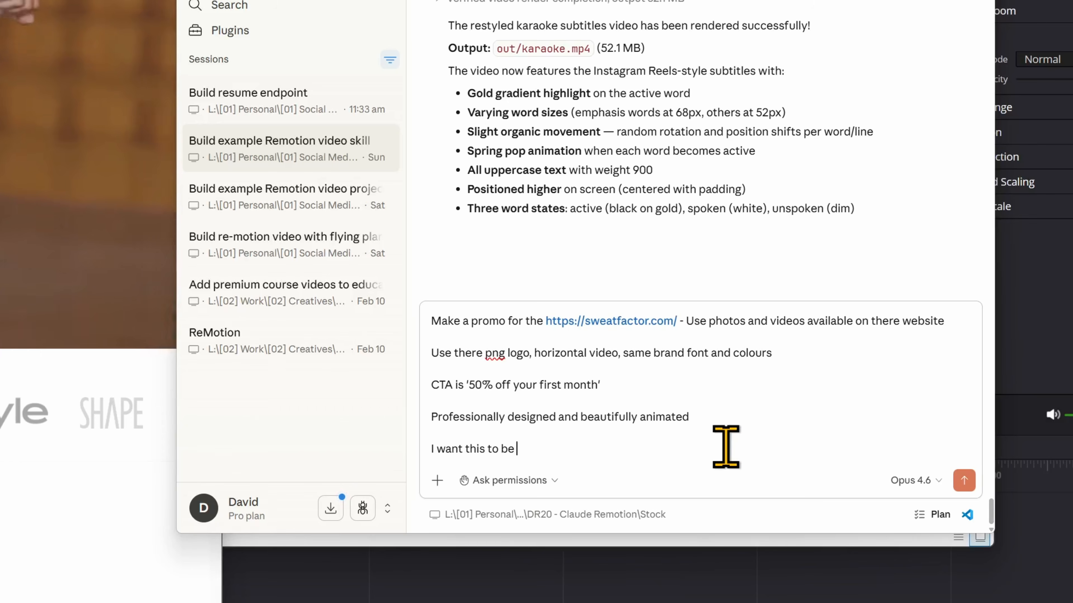
text(around 30 seconds)
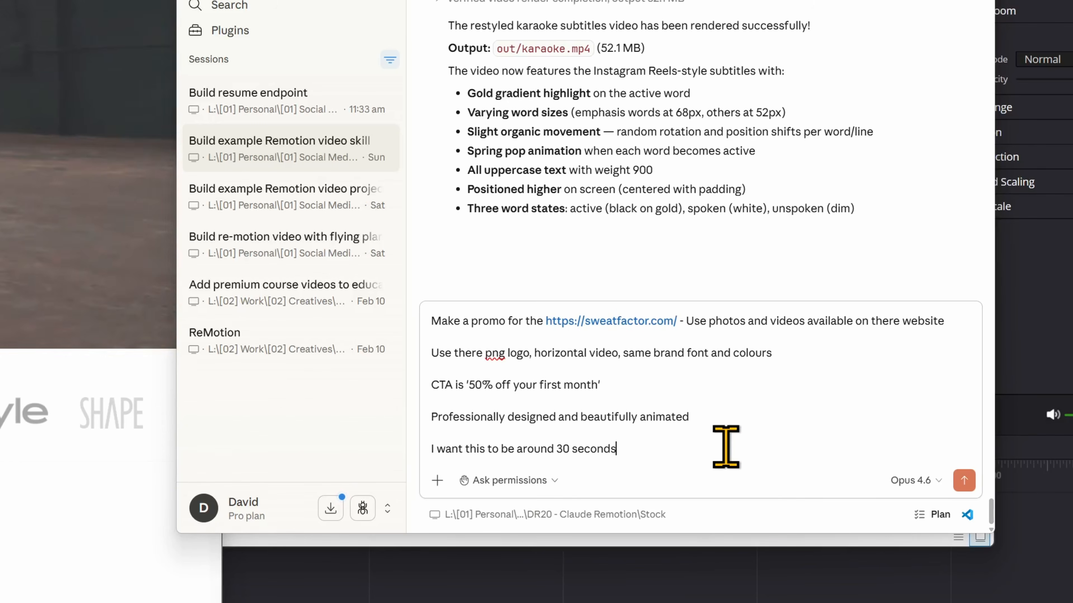
text(, highlight ALL The different workout 'courses' they have)
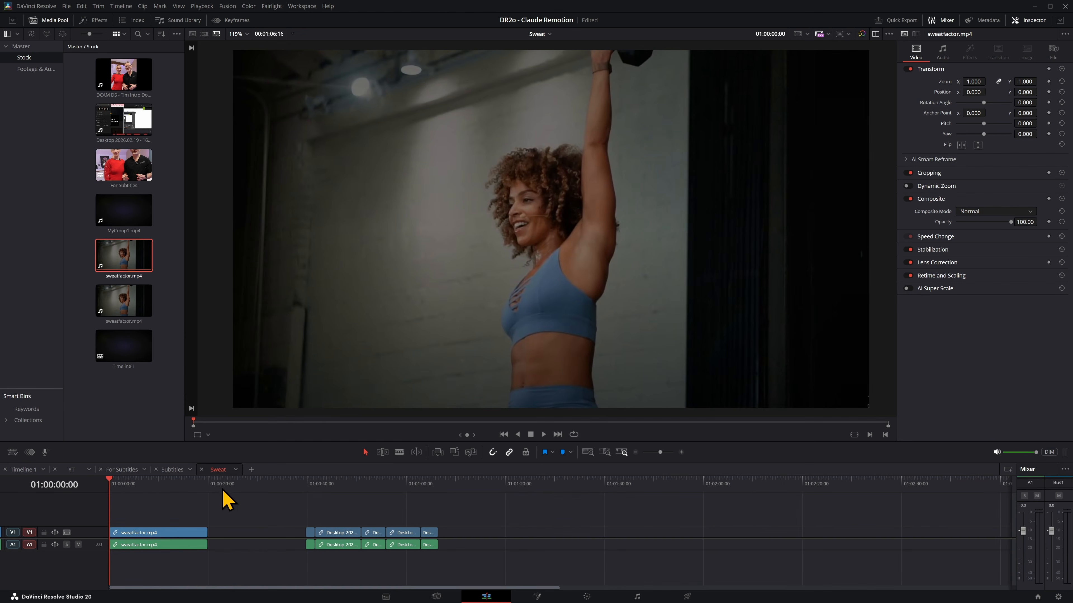
Play sweatfactor.mp4 from its start on the Sweat timeline and scrub near the end of karaoke.mp4 on the Subtitles timeline.
drag(168, 488, 44, 482)
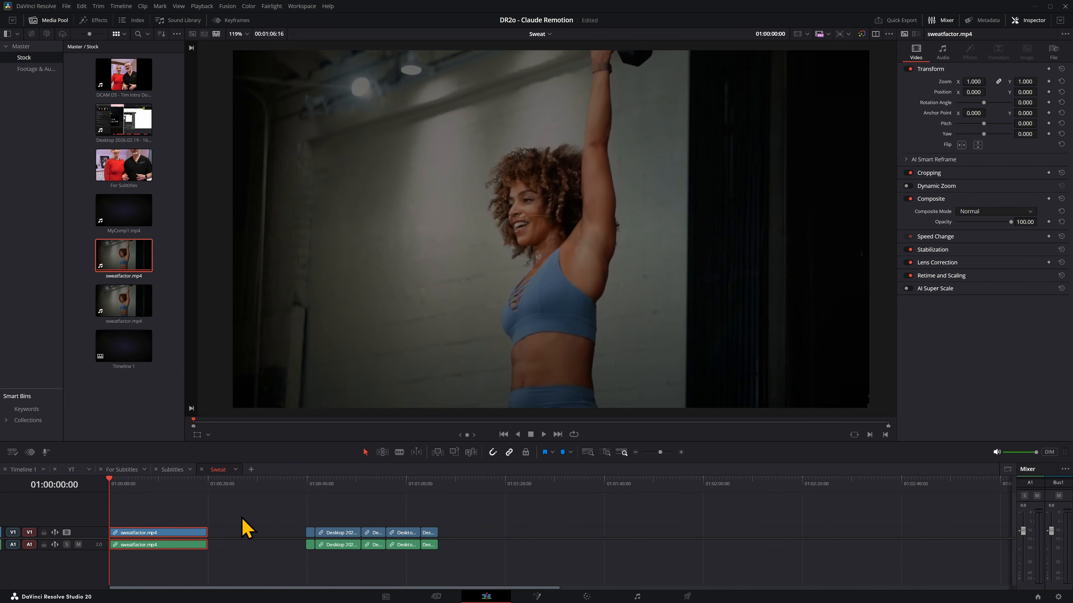
key(space)
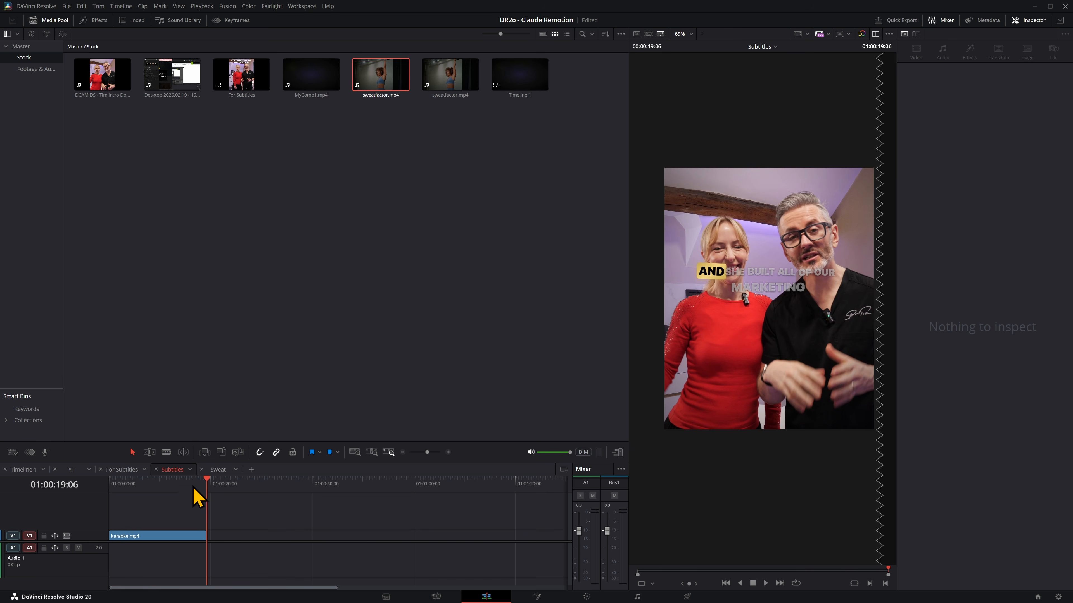
click(192, 484)
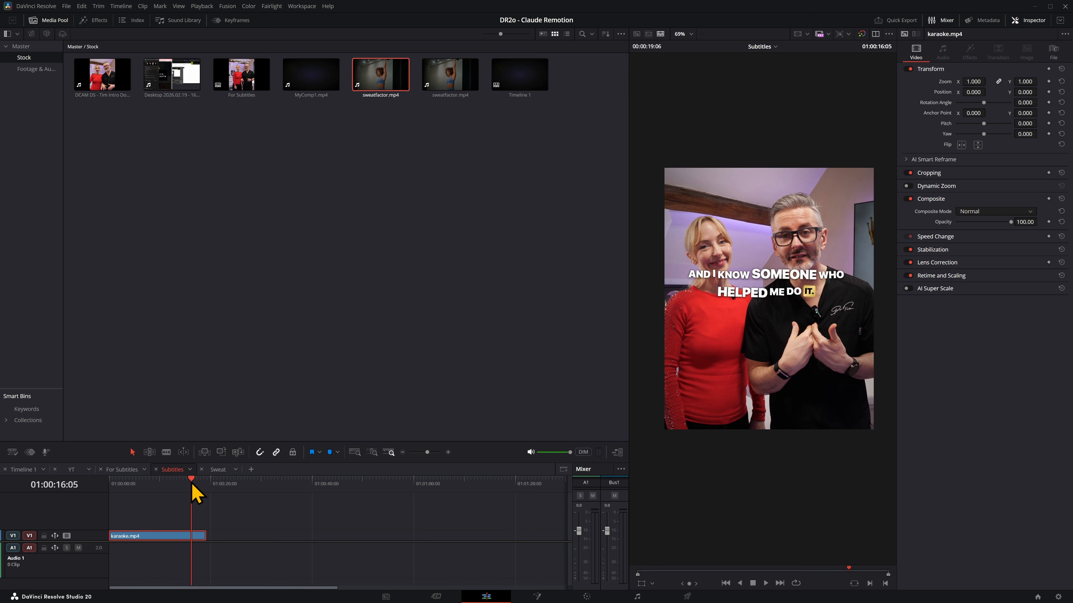
drag(192, 483, 197, 486)
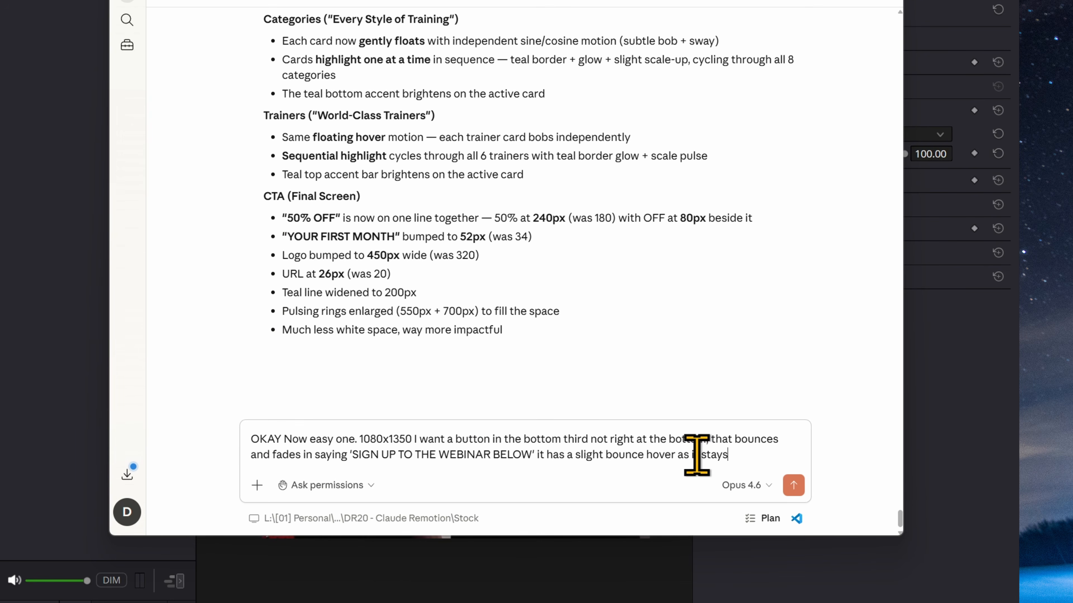
Finish Claude's 1080x1350 webinar button prompt so the button stays on for 10 seconds, and send it.
text(nds)
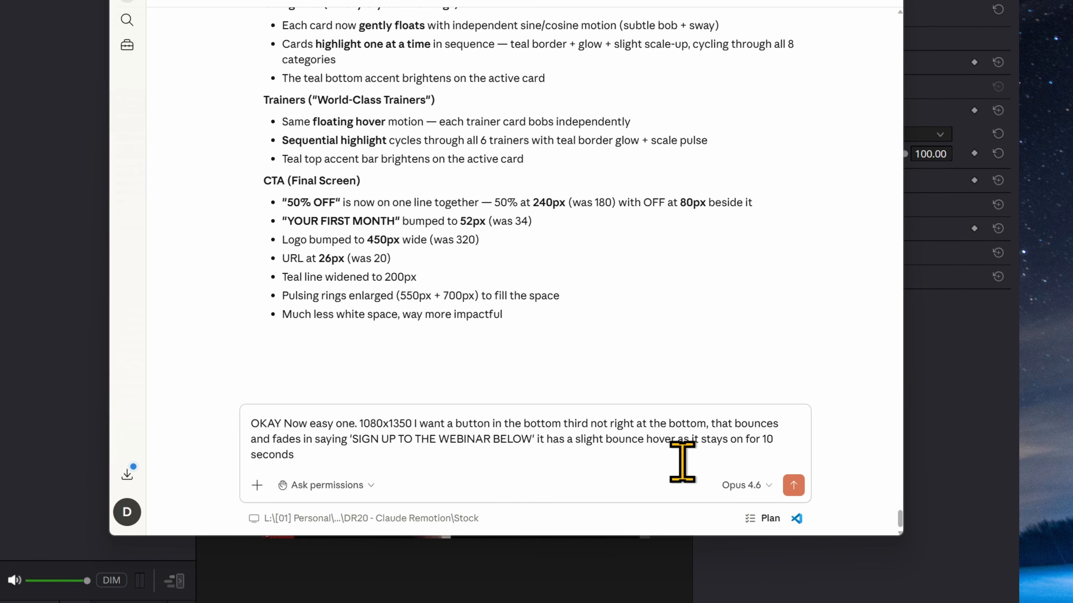
click(794, 485)
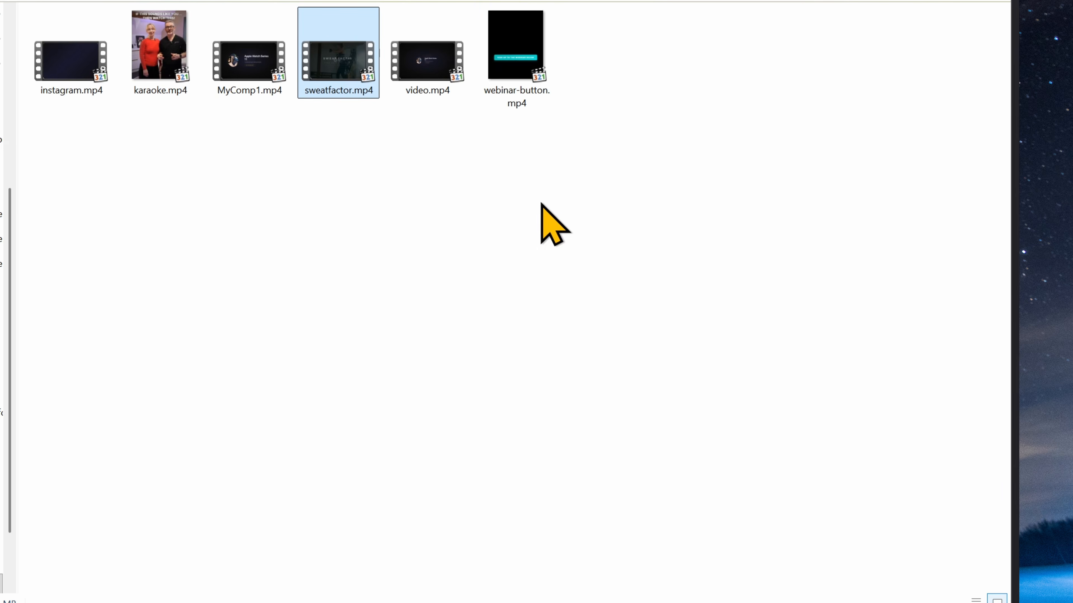
Import webinar-button.mp4 into the Stock bin and place it on V2 above the second half of karaoke.mp4.
click(510, 63)
drag(549, 64, 298, 223)
click(299, 222)
drag(579, 83, 160, 519)
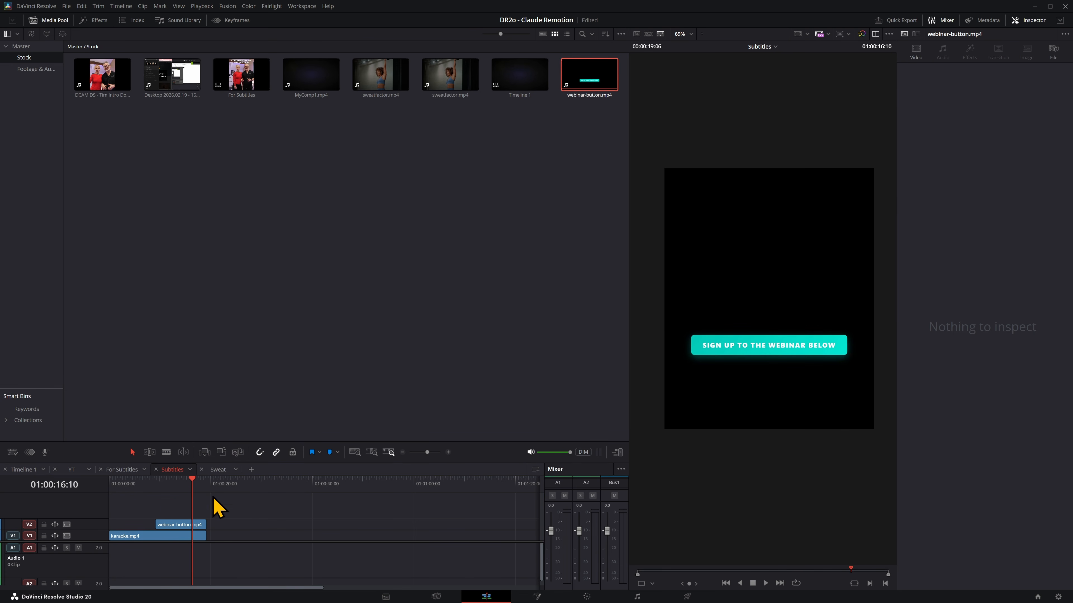
Play the Subtitles timeline from the start of webinar-button.mp4 to review the button animation.
drag(165, 485, 159, 485)
key(space)
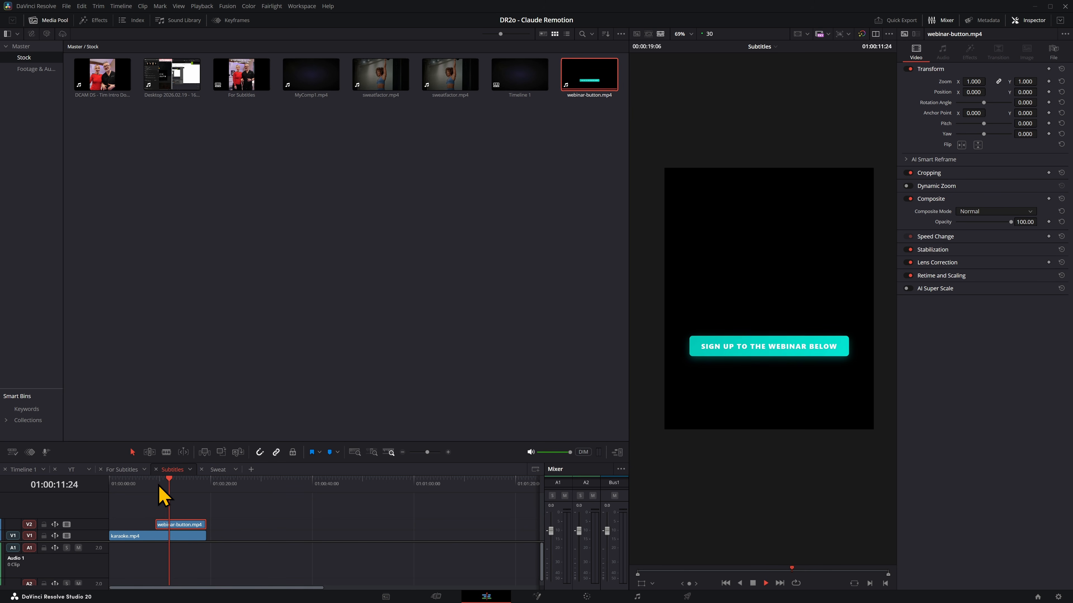
click(160, 485)
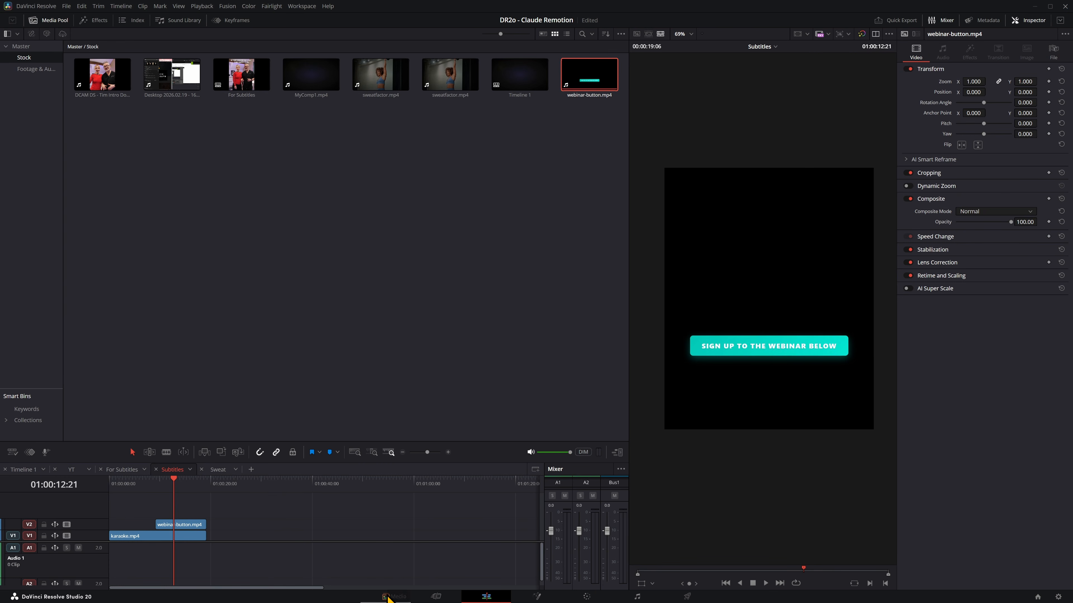
Browse the media storage to the webinar-button-sequence folder inside Stock's out folder and load element-[000-299].png for preview.
click(386, 596)
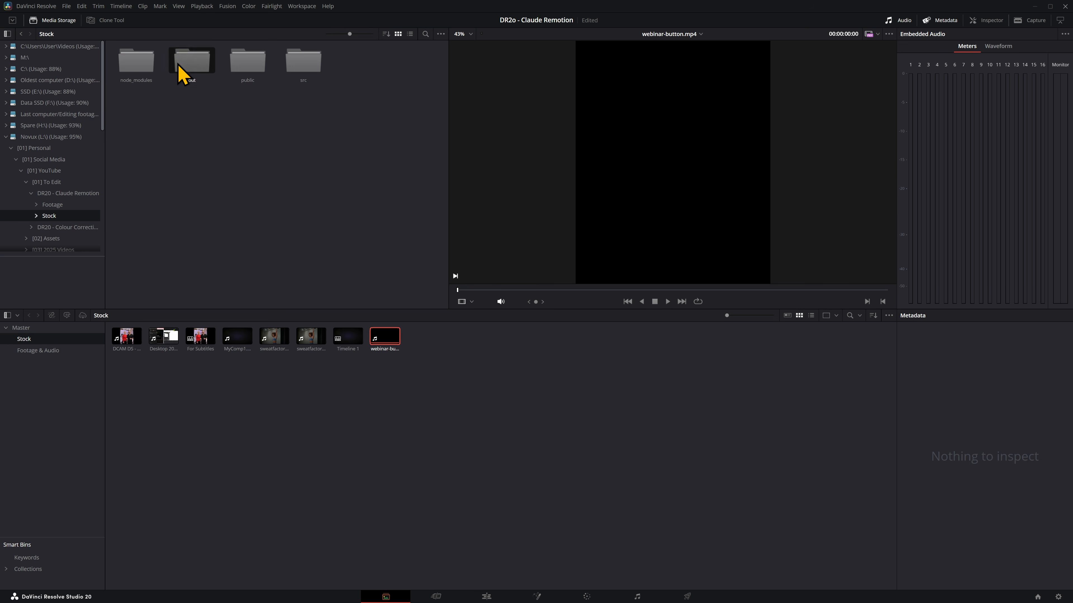
double_click(182, 71)
double_click(136, 72)
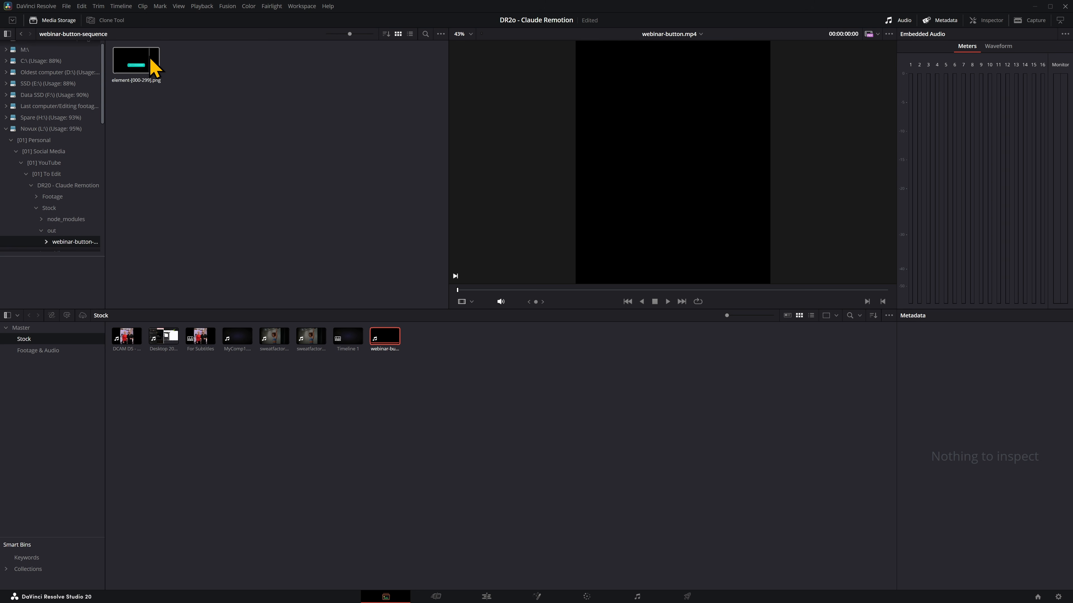
click(150, 68)
scroll(93, 250, down, 3)
Set the media storage's frame display mode to Individual so the PNG frames are listed separately.
click(441, 34)
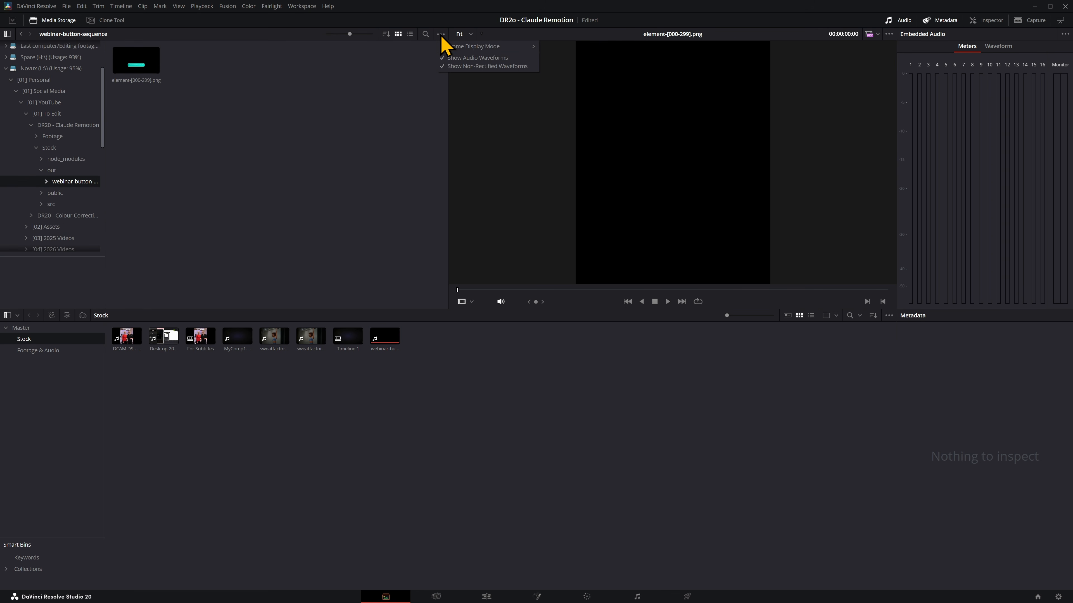
mouse_move(461, 48)
click(557, 55)
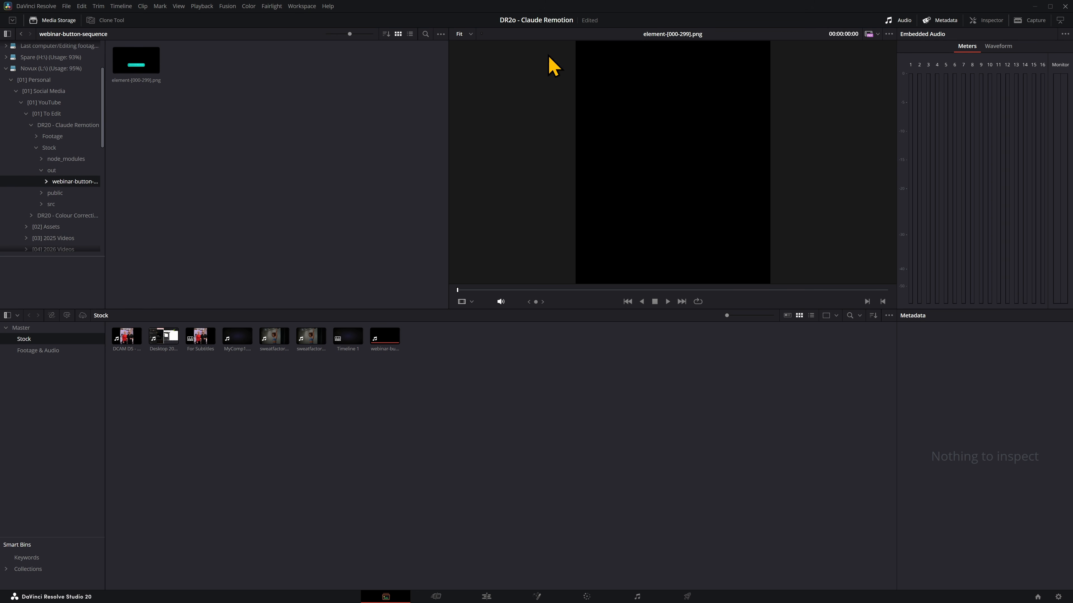
click(466, 35)
click(437, 34)
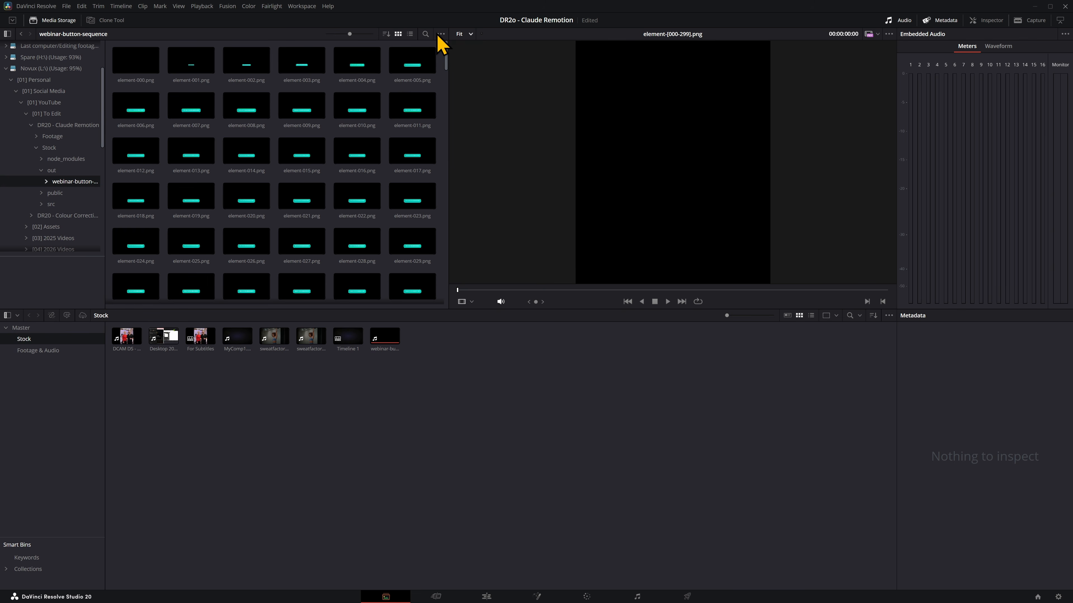
Set the media storage's frame display mode to Sequence so the PNG frames are grouped as one clip.
click(441, 35)
mouse_move(462, 46)
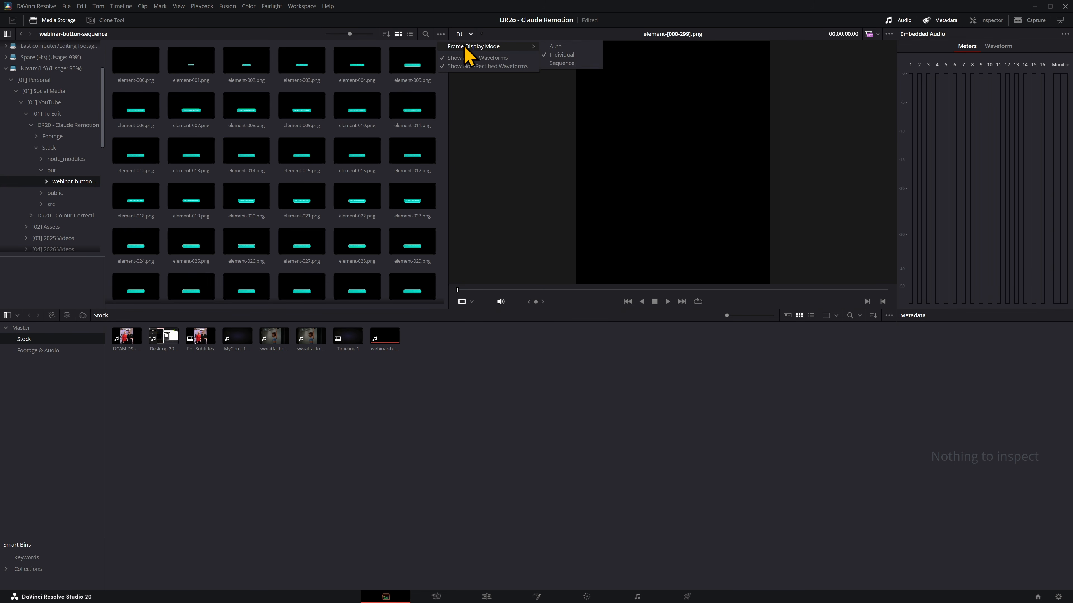
click(570, 66)
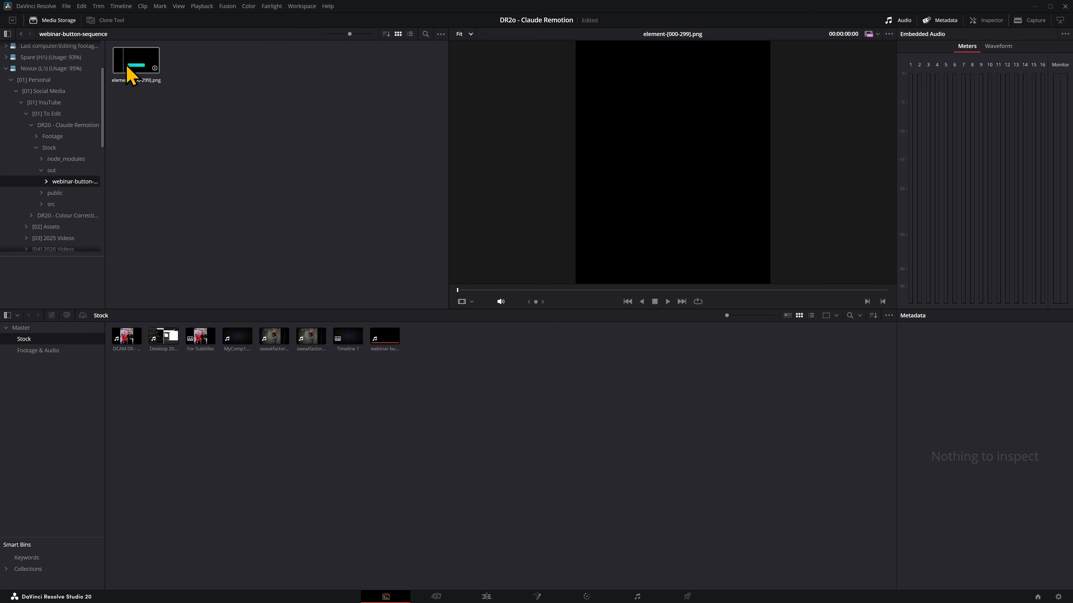
Import element-[000-299].png into the Stock bin and place it on V2 of the Subtitles timeline in place of webinar-button.mp4.
drag(126, 67, 393, 426)
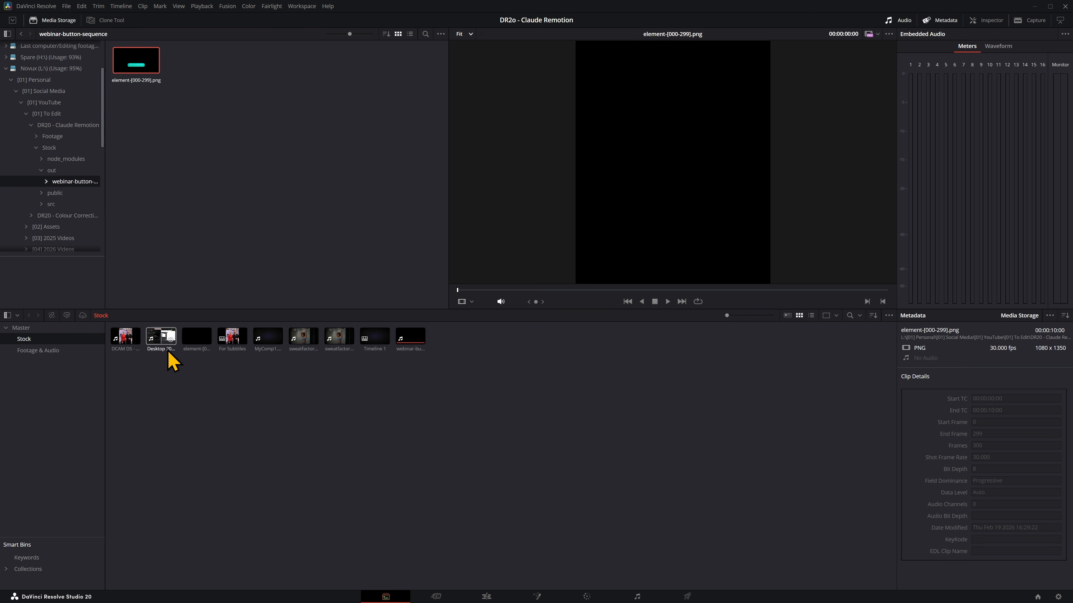
key(shift+4)
drag(247, 85, 166, 505)
Play the Subtitles timeline from the start of the element-[000-299].png clip to review the button over the footage.
click(156, 483)
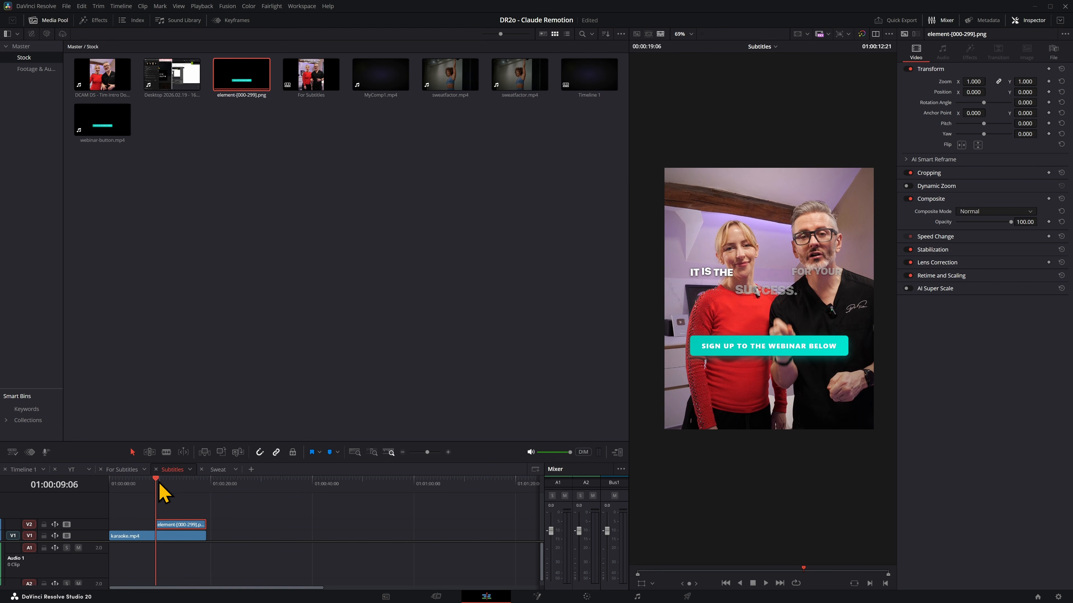
key(space)
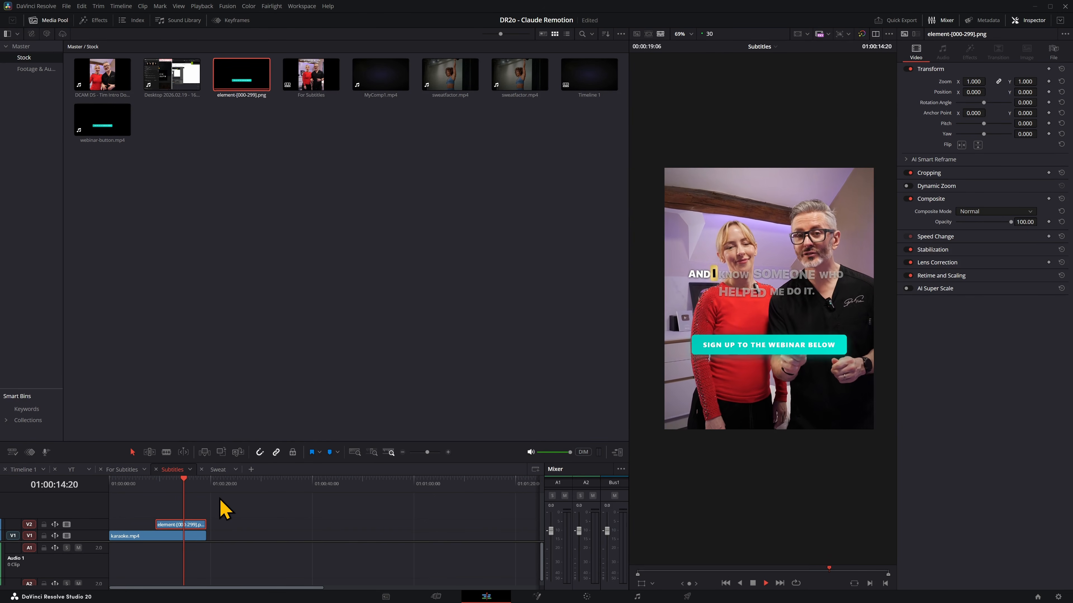
key(space)
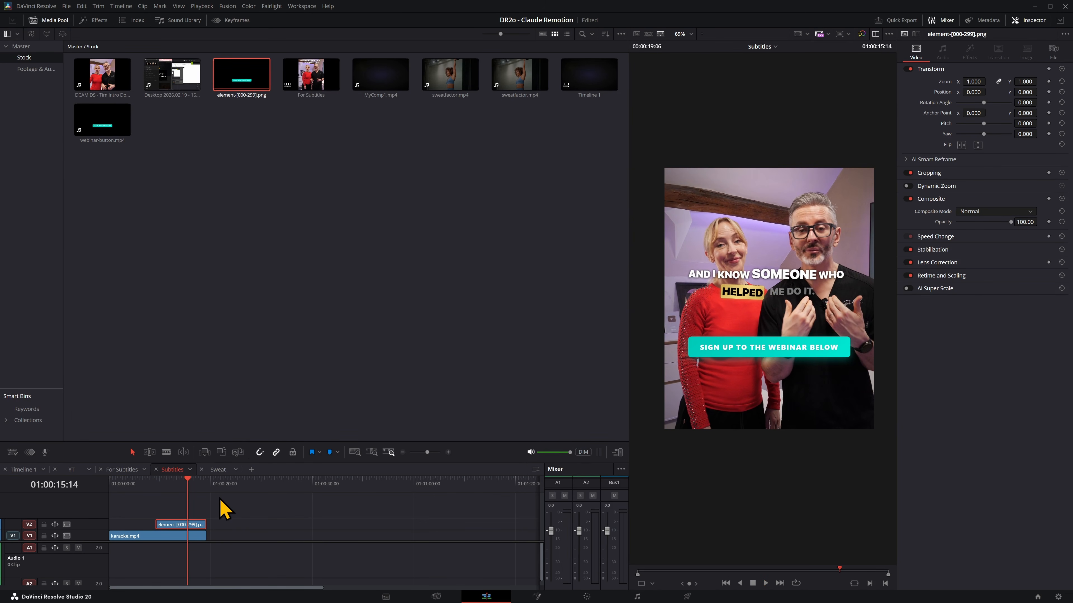